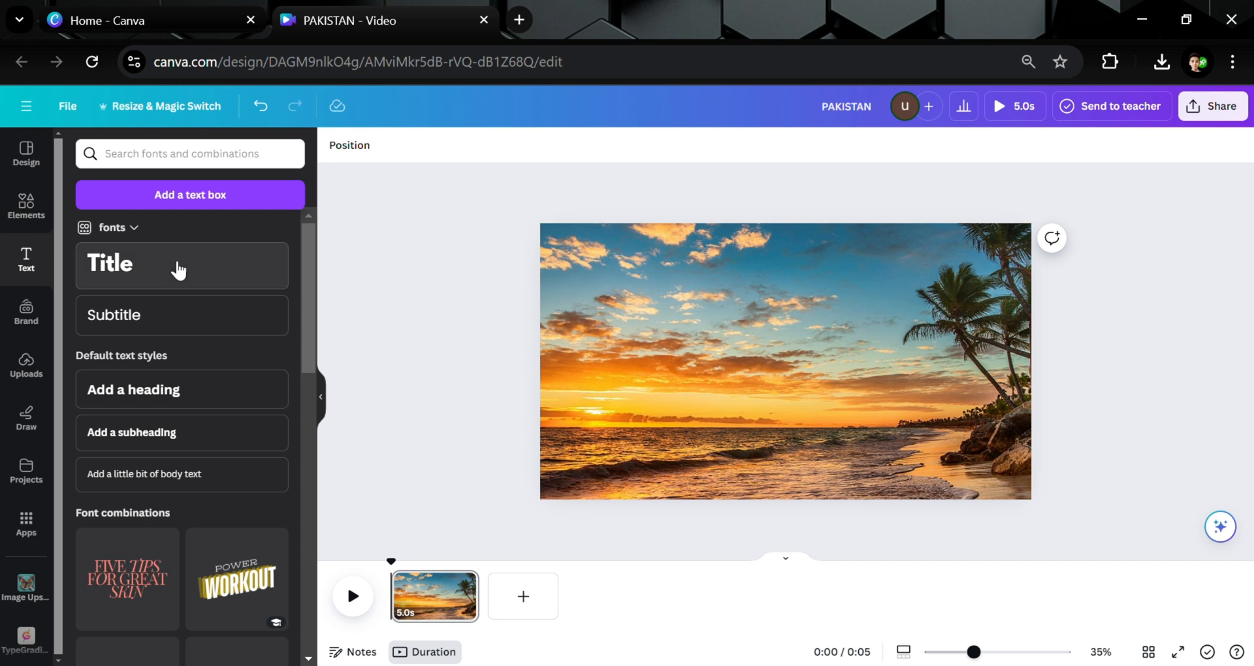
Add a title text box reading "PAKISTAN" to the beach photo.
{"action": "left_click", "coordinate": [176, 268]}
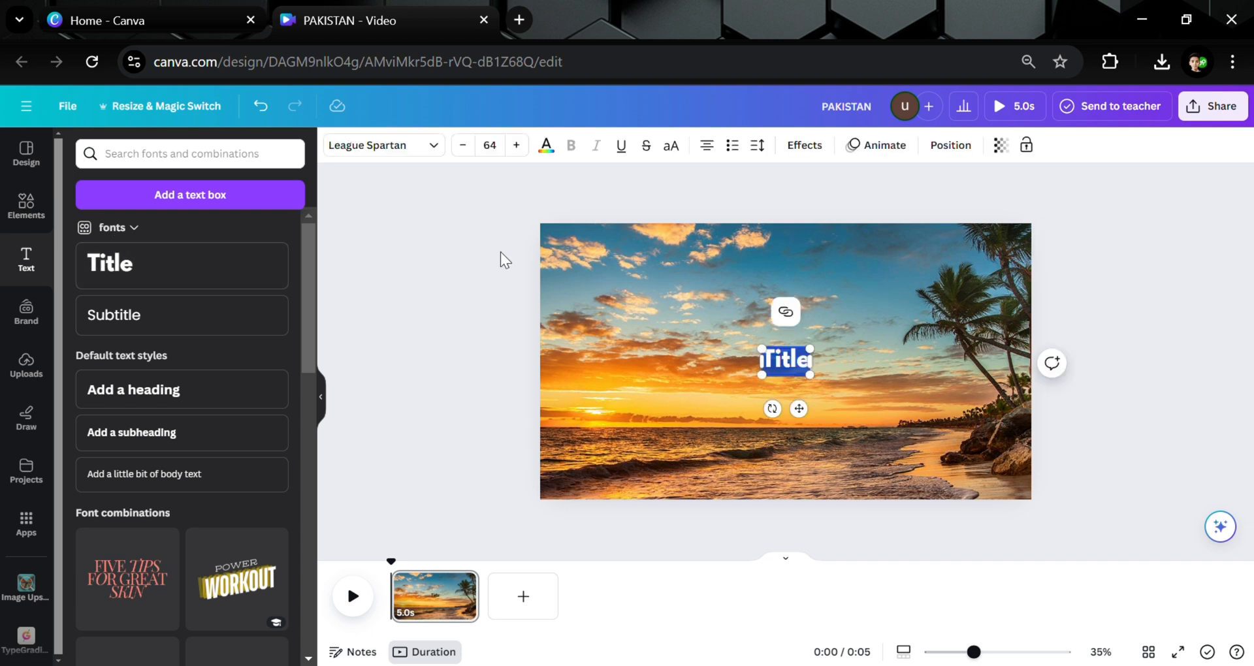
{"action": "type", "text": "PAKIS"}
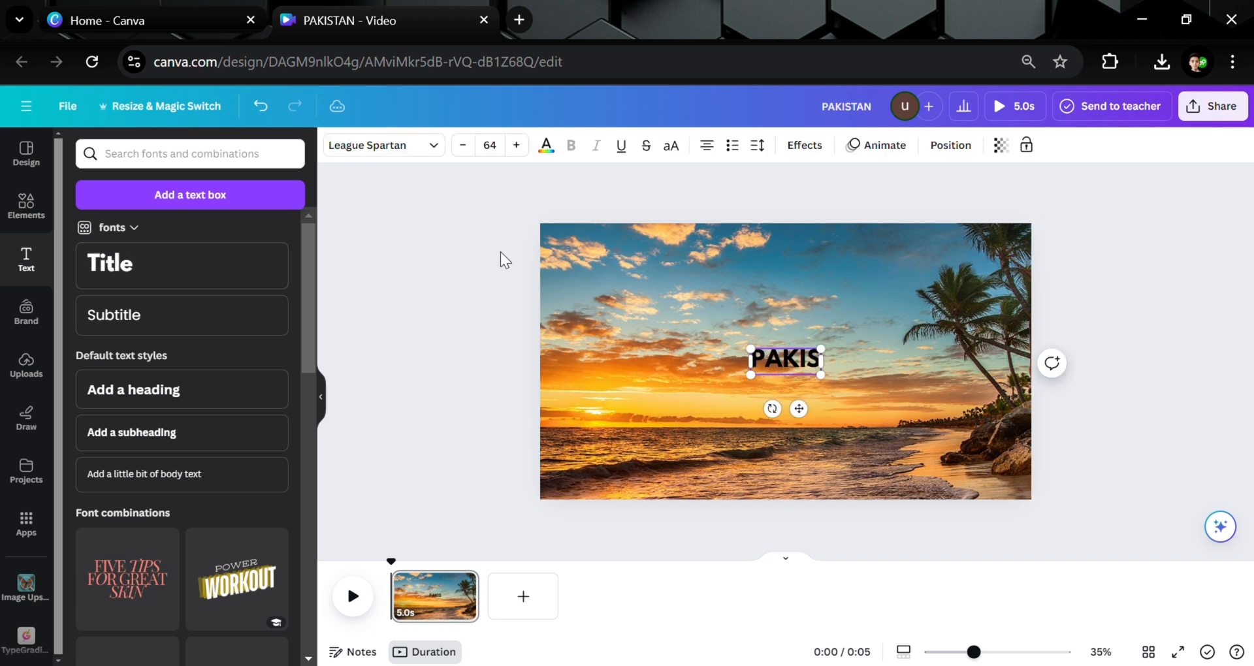
{"action": "type", "text": "TAN"}
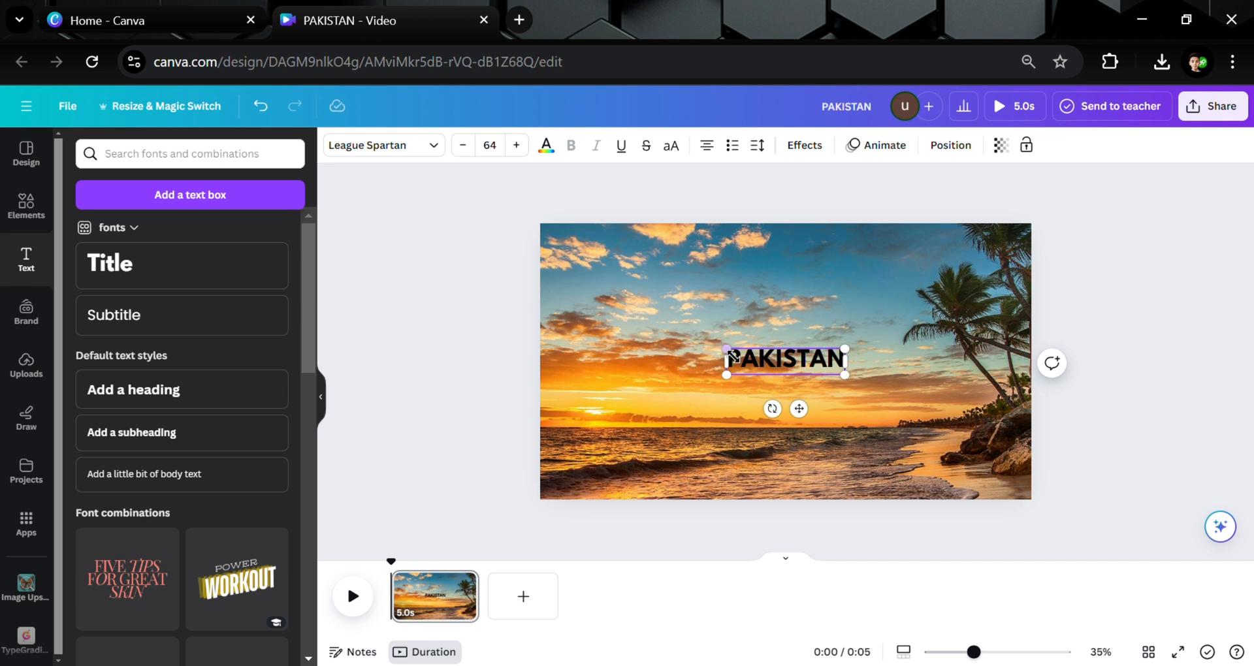
Enlarge the PAKISTAN title and change its font to Anton.
{"action": "left_click_drag", "start_coordinate": [728, 351], "coordinate": [571, 301]}
{"action": "left_click", "coordinate": [401, 145]}
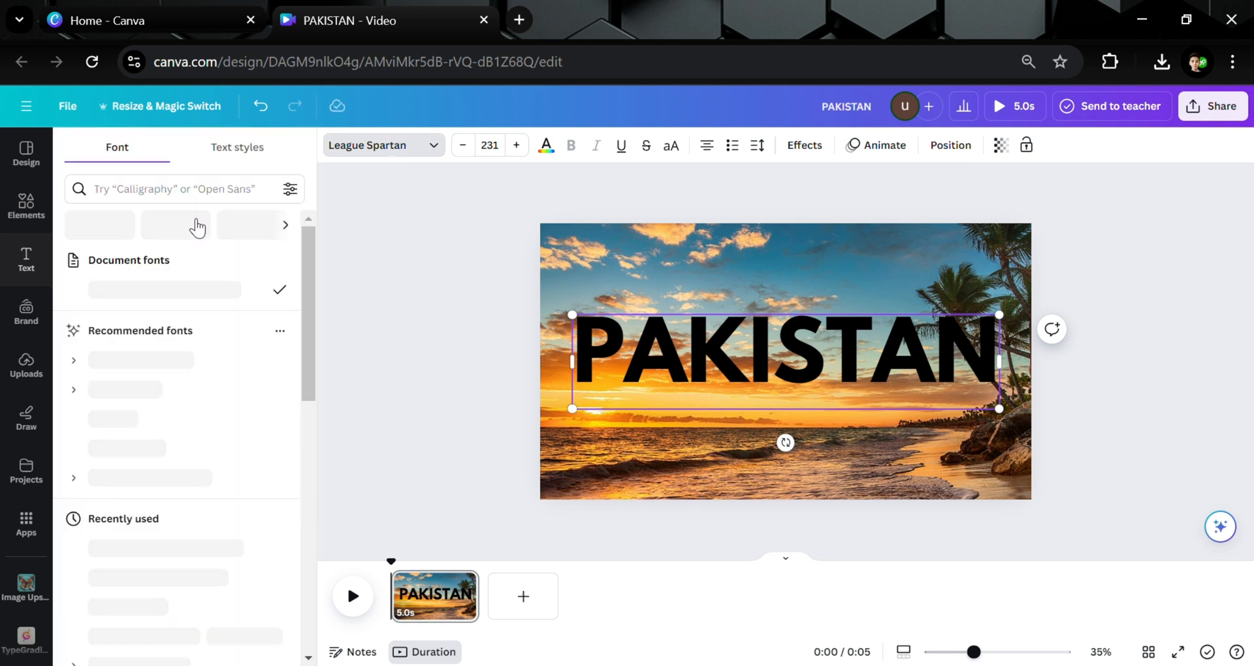
{"action": "left_click", "coordinate": [131, 549]}
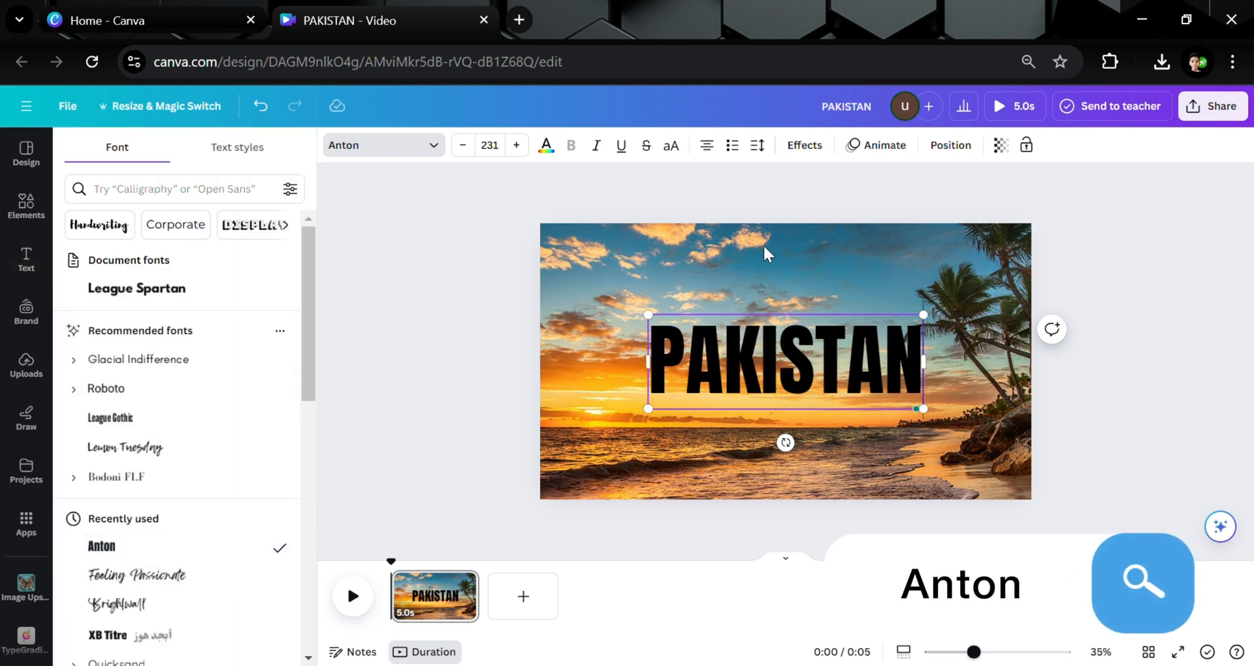
Enlarge the title further to fill the middle of the photo and set its text colour to white.
{"action": "left_click", "coordinate": [585, 294]}
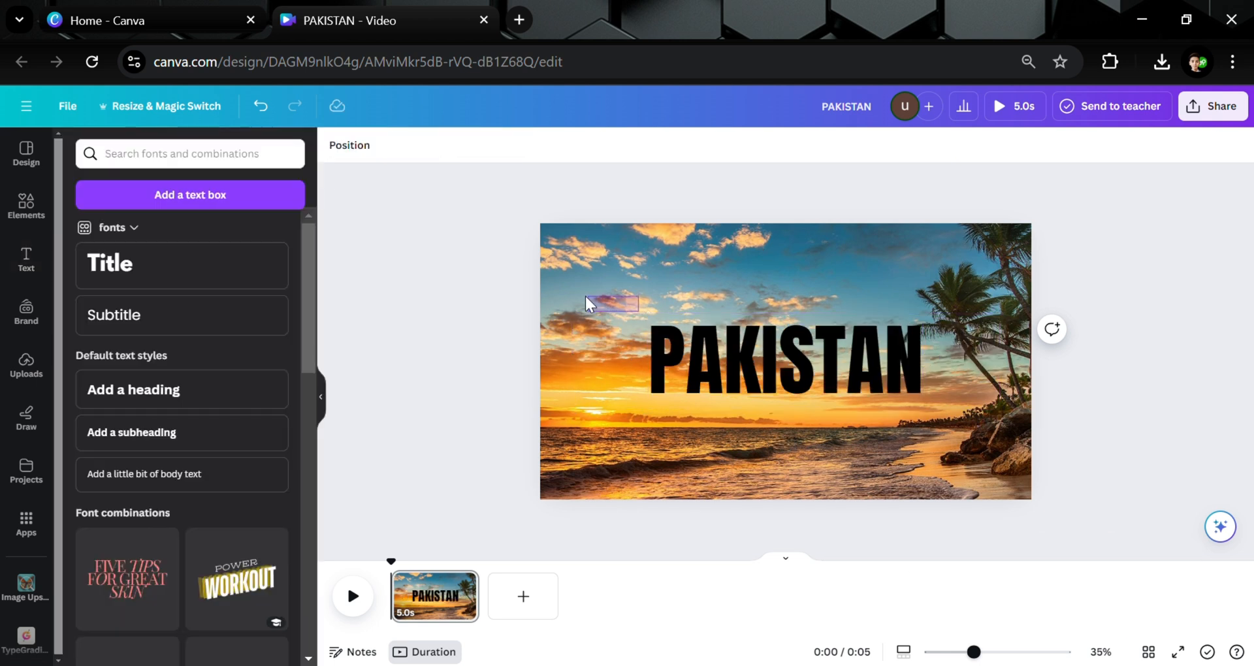
{"action": "left_click", "coordinate": [680, 331]}
{"action": "left_click_drag", "start_coordinate": [659, 323], "coordinate": [603, 304]}
{"action": "left_click", "coordinate": [546, 146]}
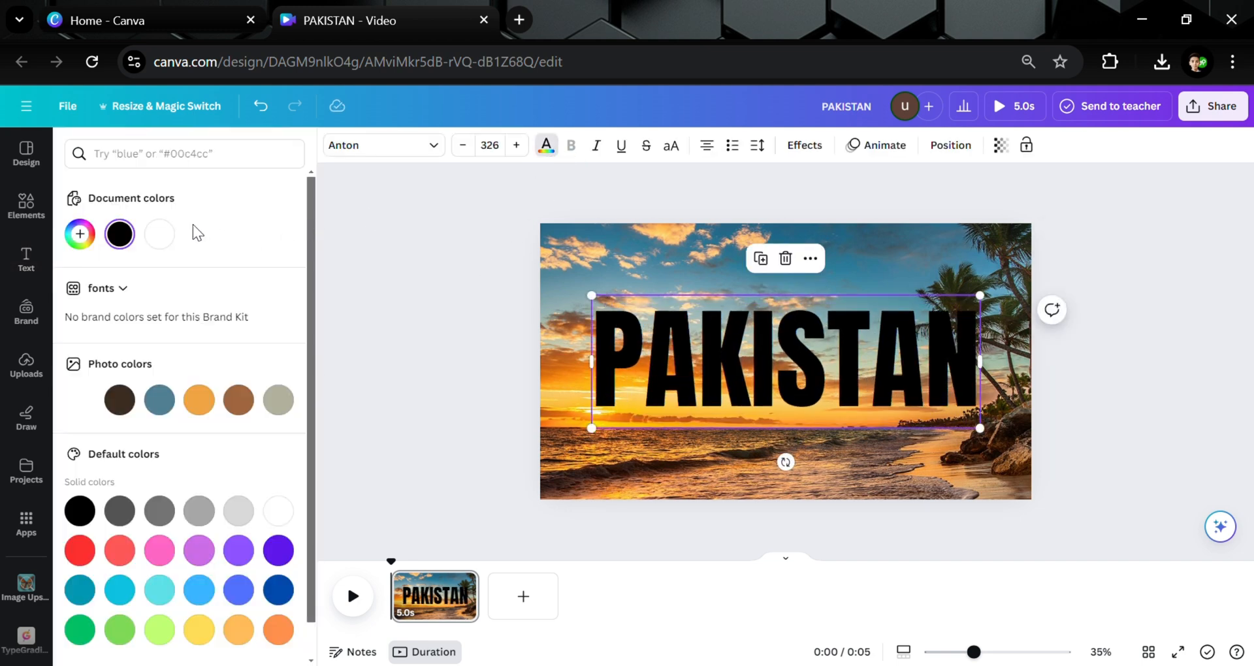
{"action": "left_click", "coordinate": [159, 236]}
Apply the Lift text effect to the title with intensity 100.
{"action": "left_click", "coordinate": [804, 145]}
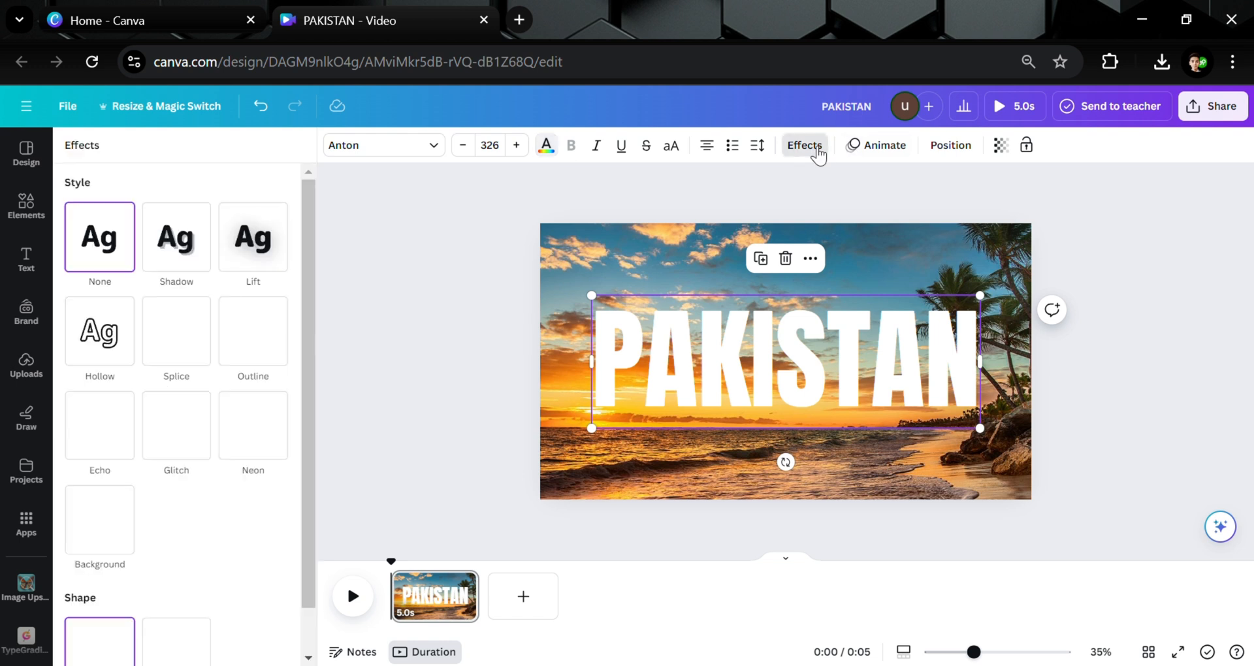
{"action": "left_click", "coordinate": [233, 274]}
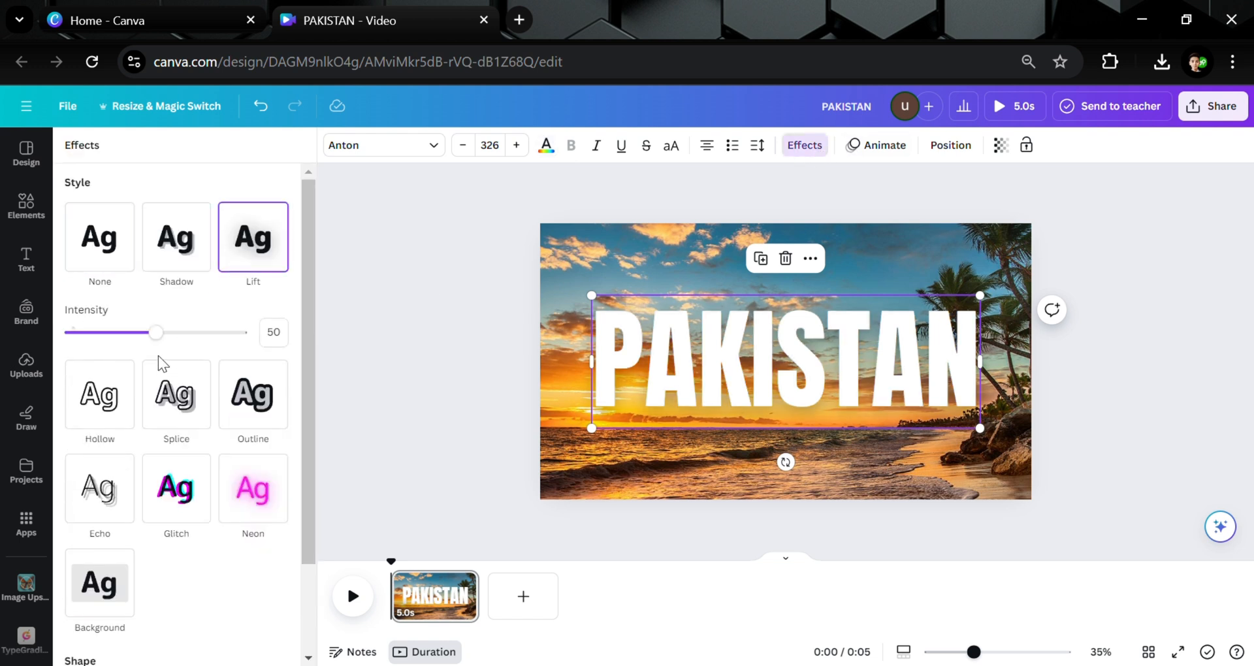
{"action": "left_click_drag", "start_coordinate": [157, 333], "coordinate": [386, 348]}
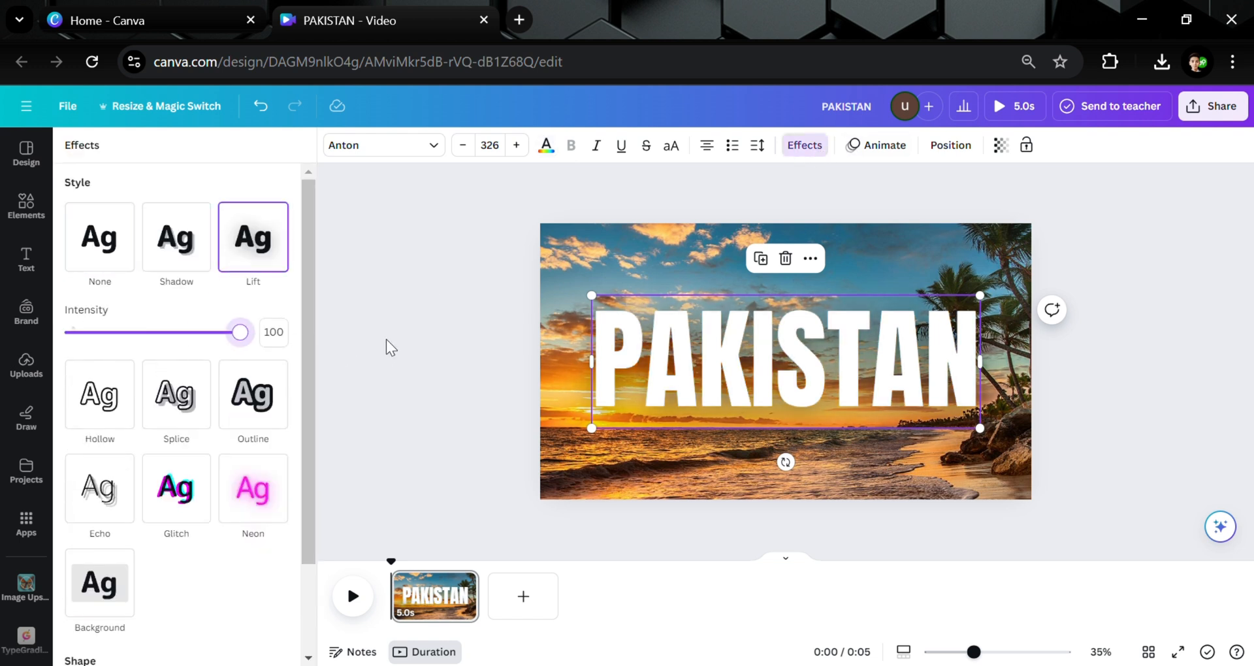
{"action": "left_click", "coordinate": [491, 295]}
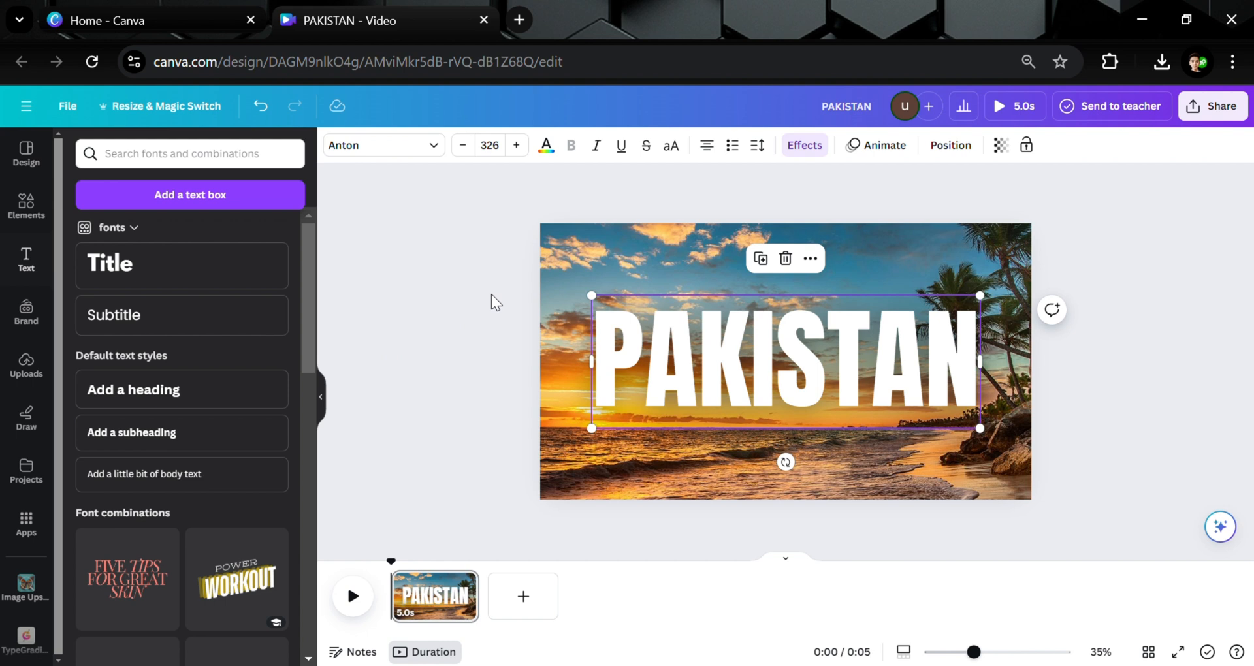
Download the design as a PNG file.
{"action": "left_click", "coordinate": [1218, 106]}
{"action": "left_click", "coordinate": [1064, 498]}
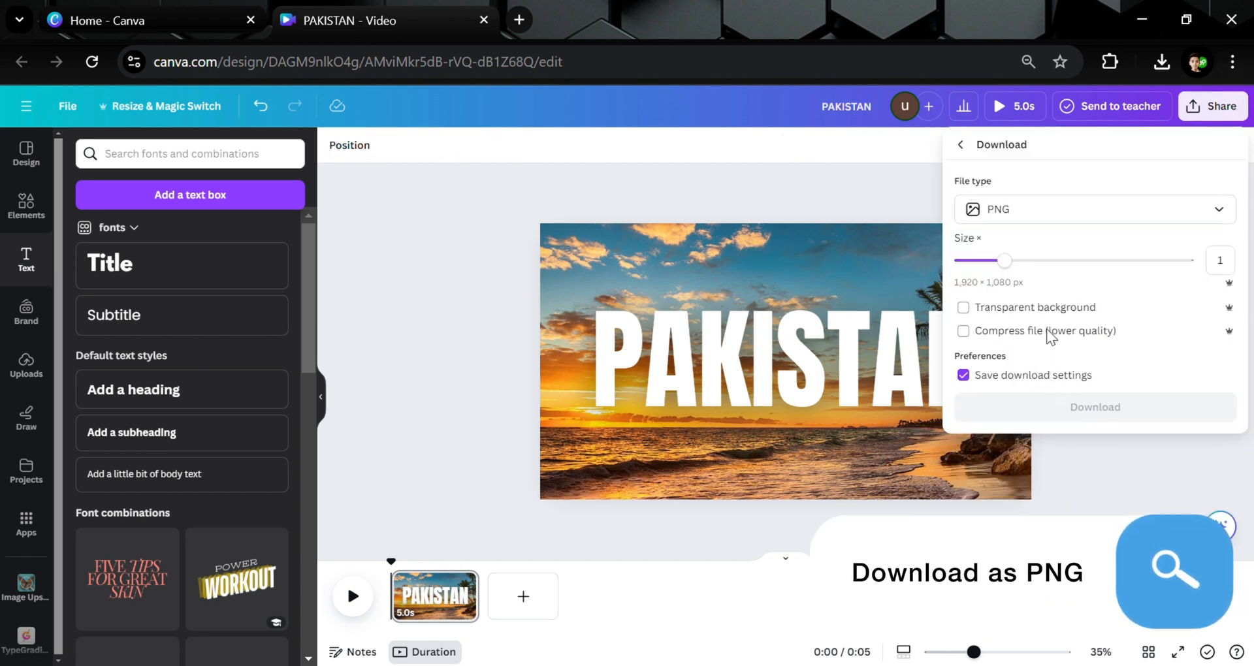
{"action": "left_click", "coordinate": [1042, 418]}
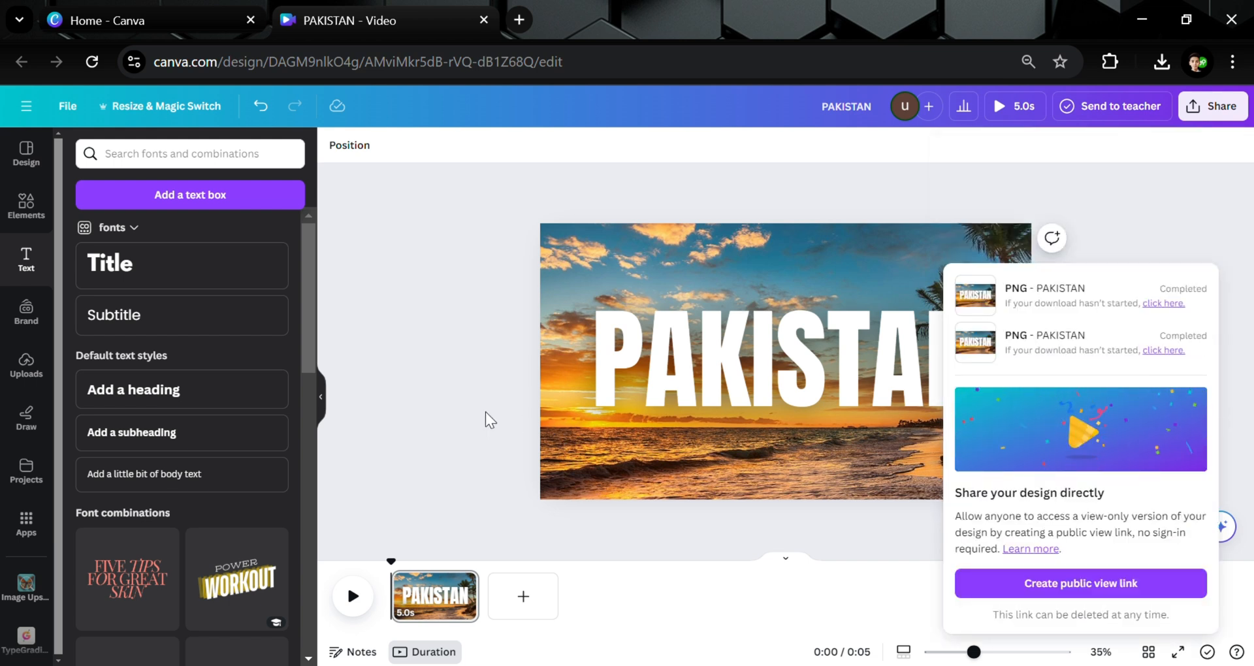
{"action": "left_click", "coordinate": [473, 334]}
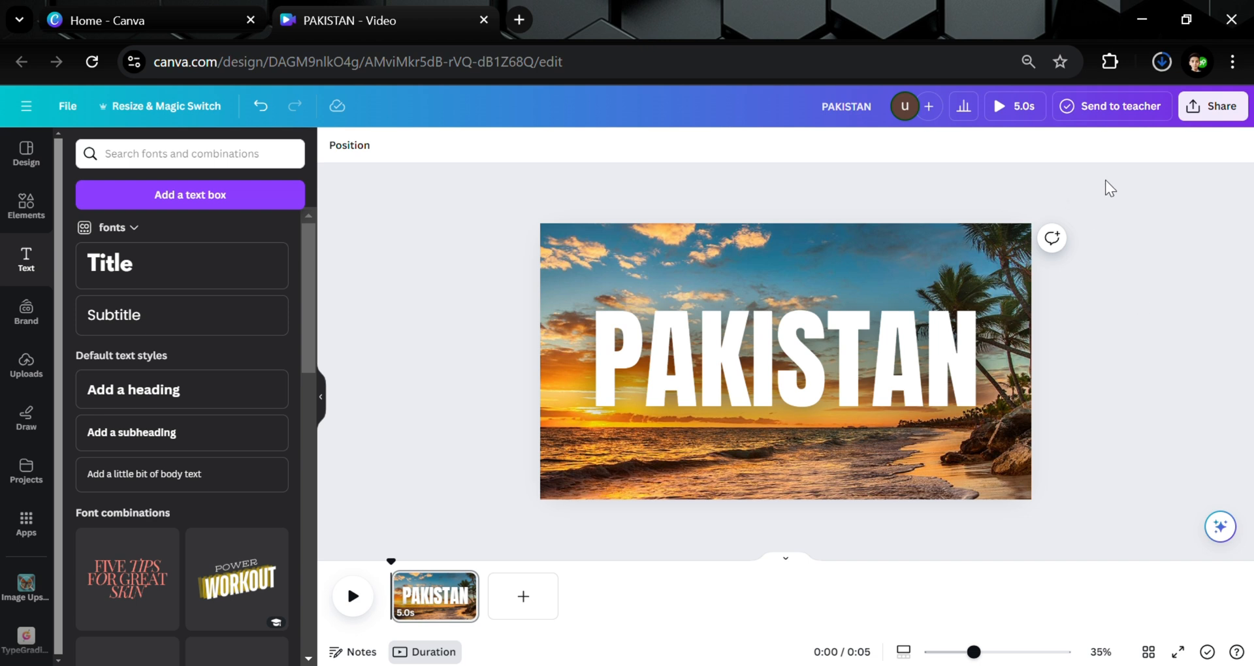
Delete the title text and the background photo from the page.
{"action": "left_click_drag", "start_coordinate": [1088, 195], "coordinate": [652, 504]}
{"action": "key", "text": "Delete"}
{"action": "left_click", "coordinate": [745, 423]}
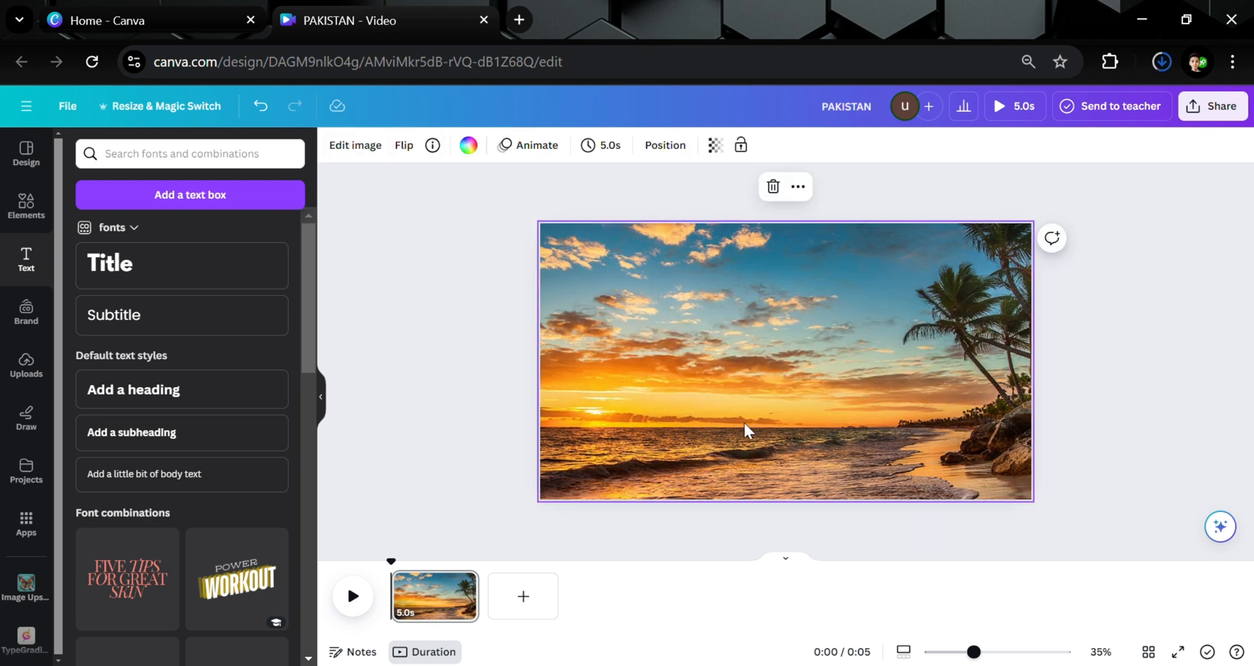
{"action": "key", "text": "Delete"}
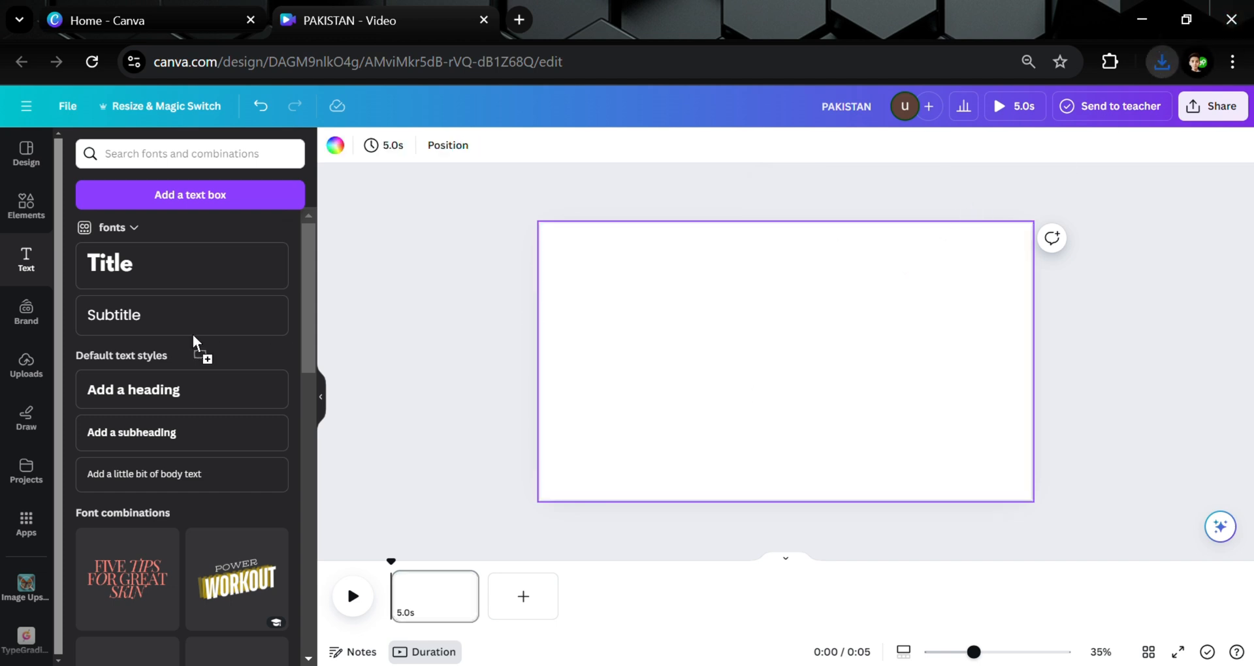
Place the uploaded PAKISTAN image on the empty page as its background.
{"action": "left_click", "coordinate": [26, 366]}
{"action": "left_click", "coordinate": [120, 390]}
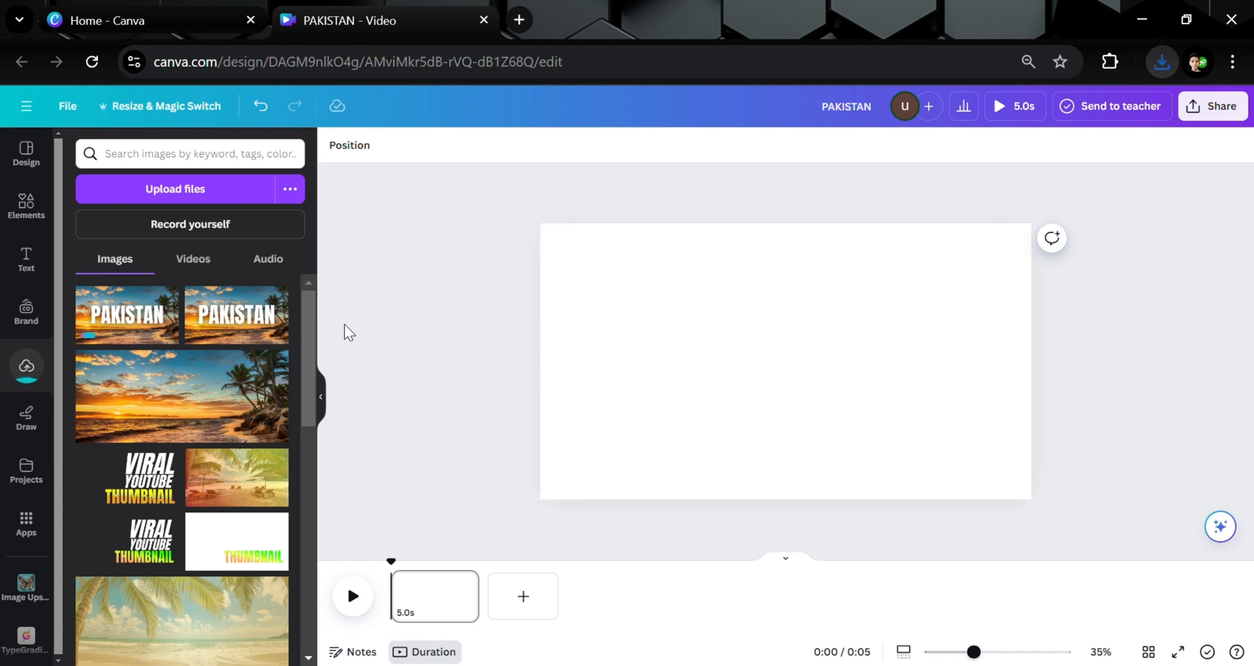
{"action": "right_click", "coordinate": [658, 448]}
{"action": "left_click", "coordinate": [779, 606]}
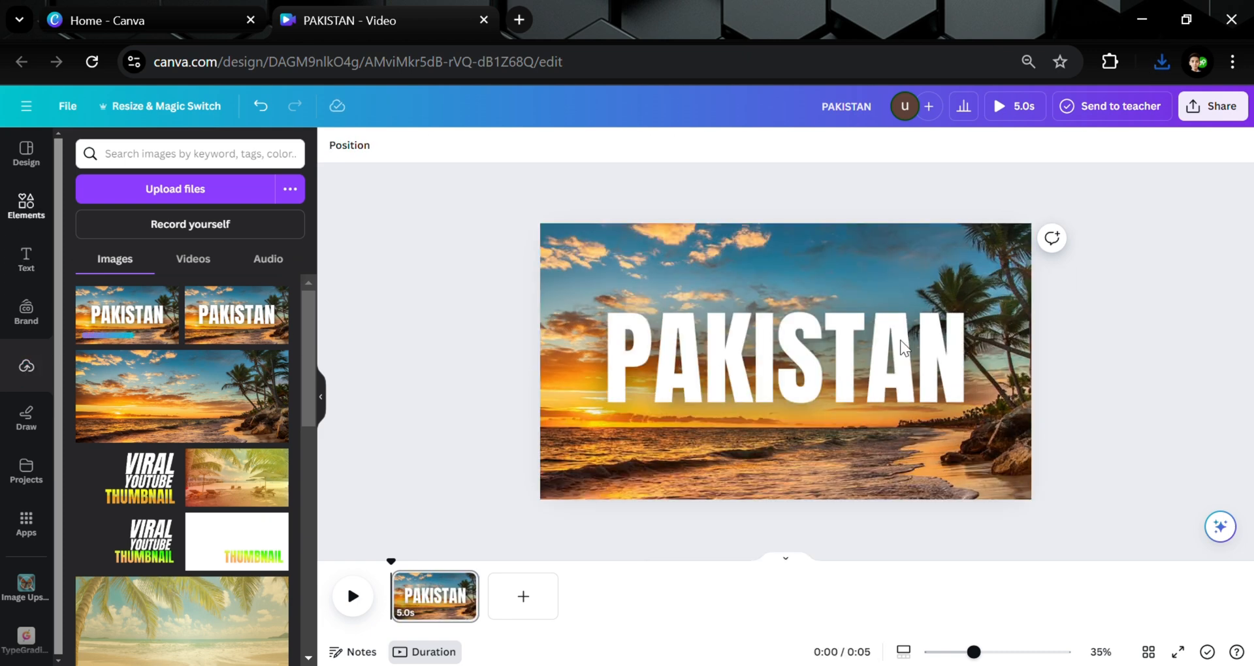
Search the element library for "REAL PLANE" and show graphics results.
{"action": "left_click", "coordinate": [26, 206]}
{"action": "scroll", "coordinate": [115, 309], "scroll_direction": "down", "scroll_amount": 2}
{"action": "scroll", "coordinate": [115, 310], "scroll_direction": "up", "scroll_amount": 6}
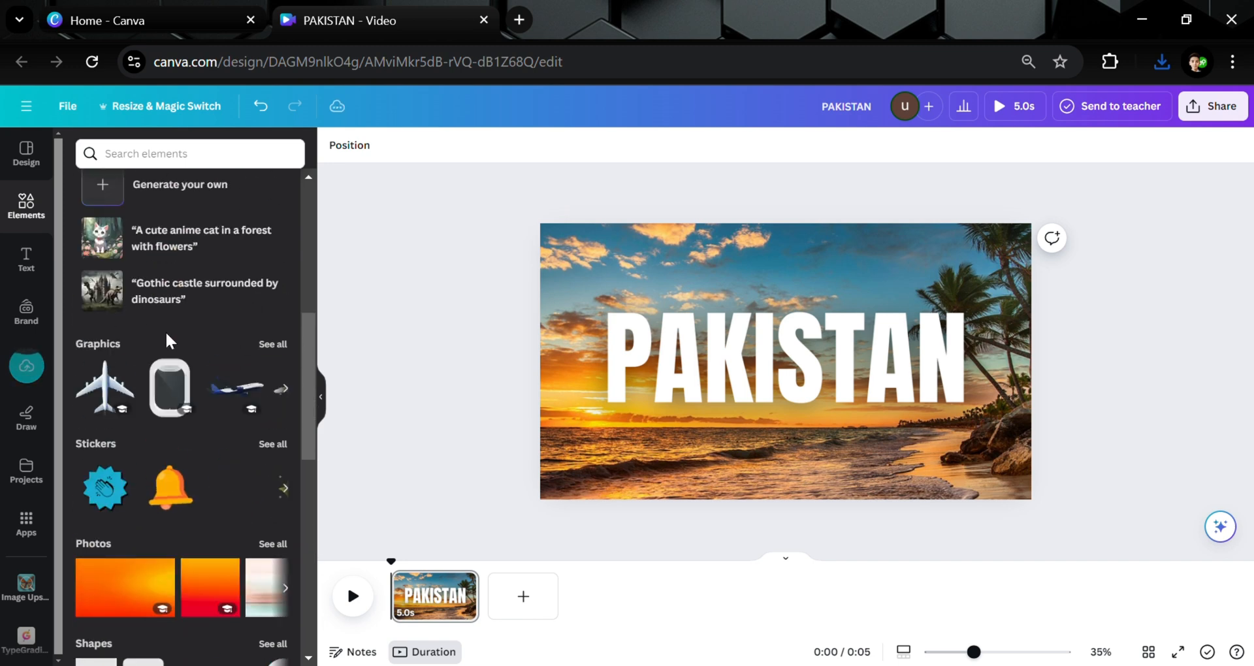
{"action": "scroll", "coordinate": [166, 331], "scroll_direction": "up", "scroll_amount": 5}
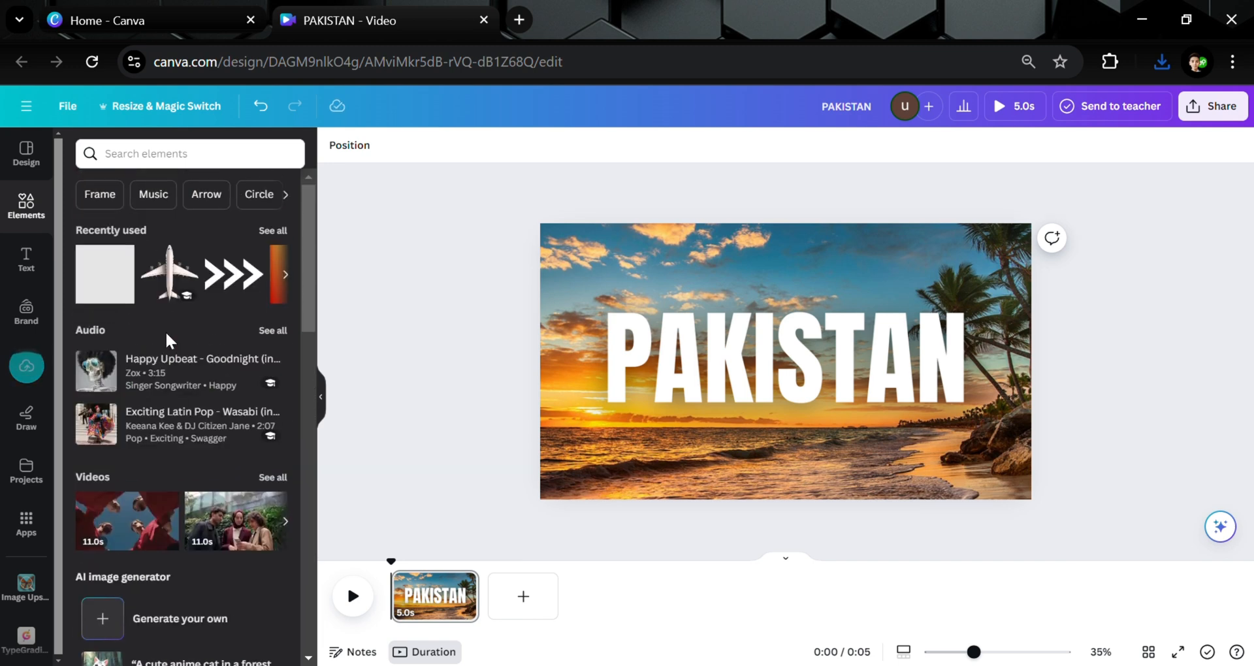
{"action": "left_click", "coordinate": [176, 164]}
{"action": "type", "text": "REAL"}
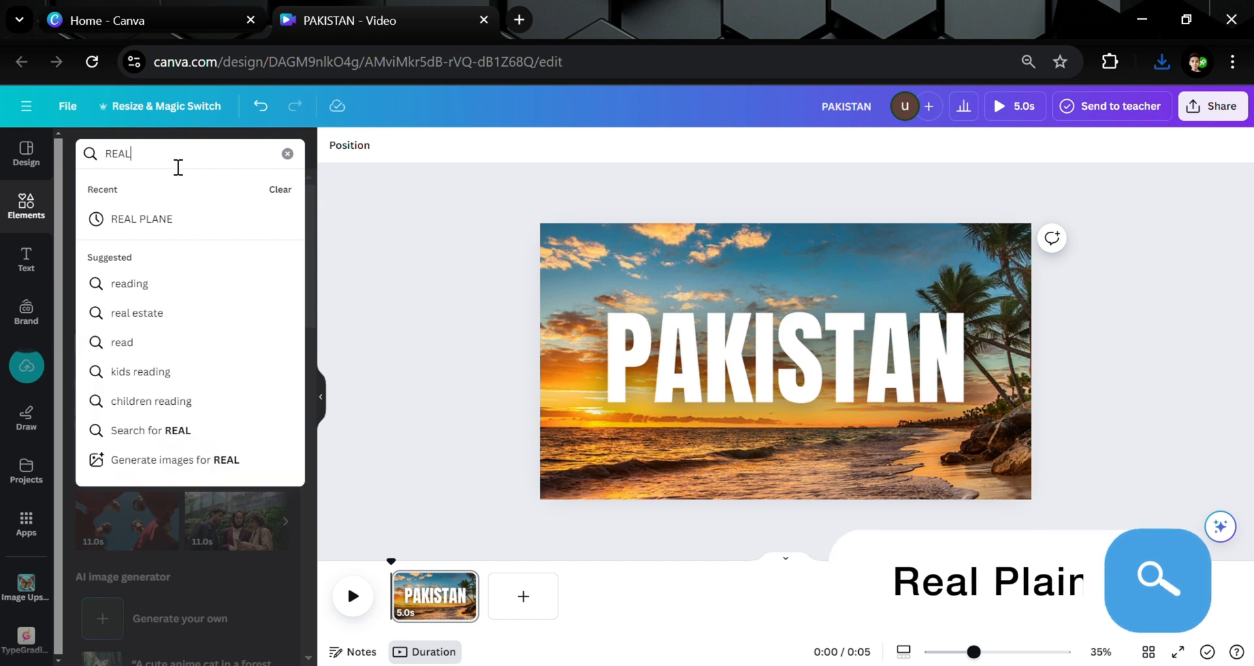
{"action": "left_click", "coordinate": [189, 221]}
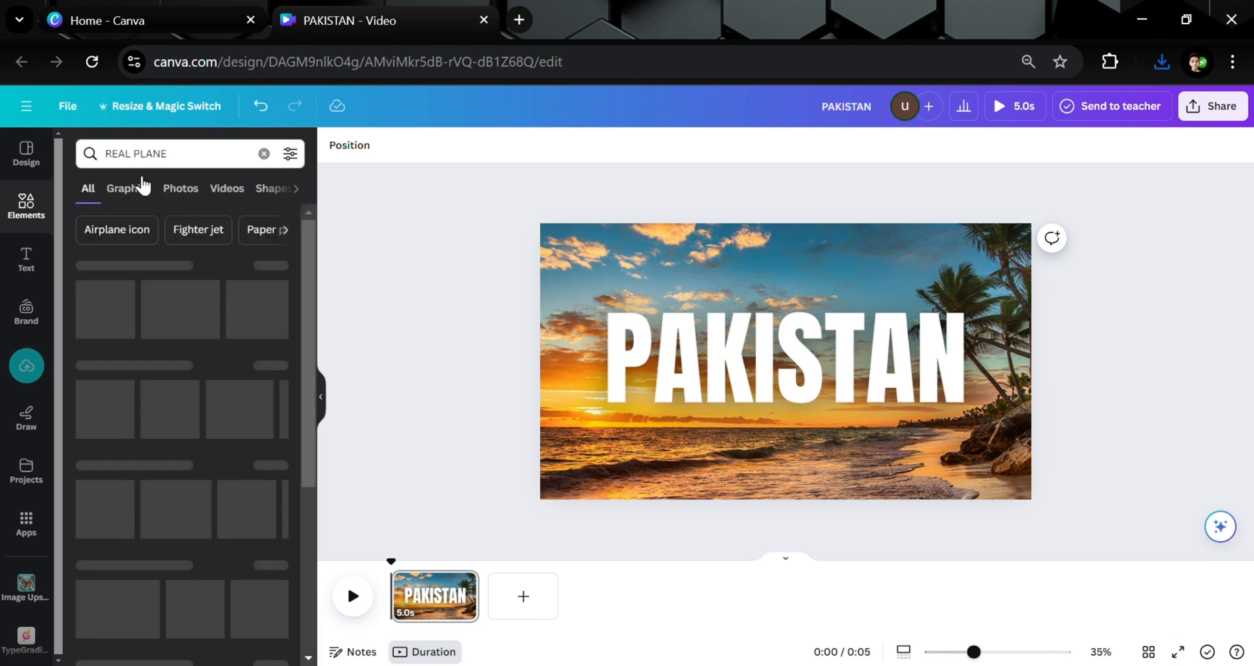
{"action": "left_click", "coordinate": [141, 188]}
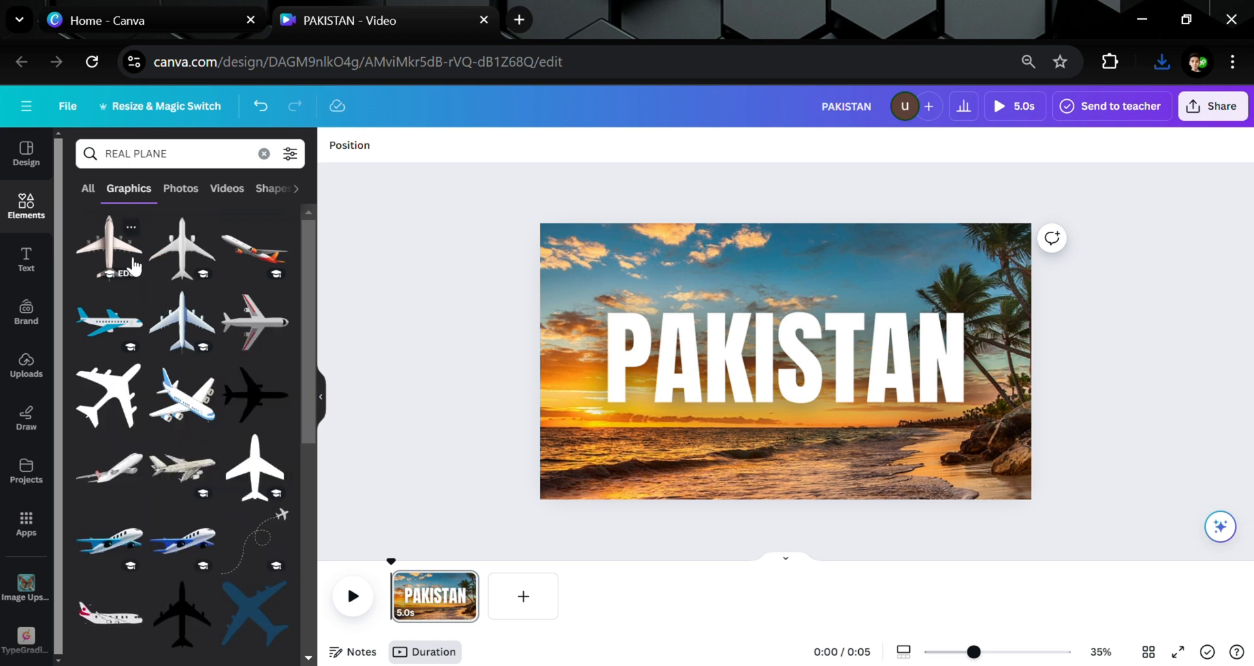
Insert a white airplane graphic and enlarge it to span the page height across the title's centre.
{"action": "left_click", "coordinate": [134, 265]}
{"action": "left_click_drag", "start_coordinate": [790, 457], "coordinate": [696, 361]}
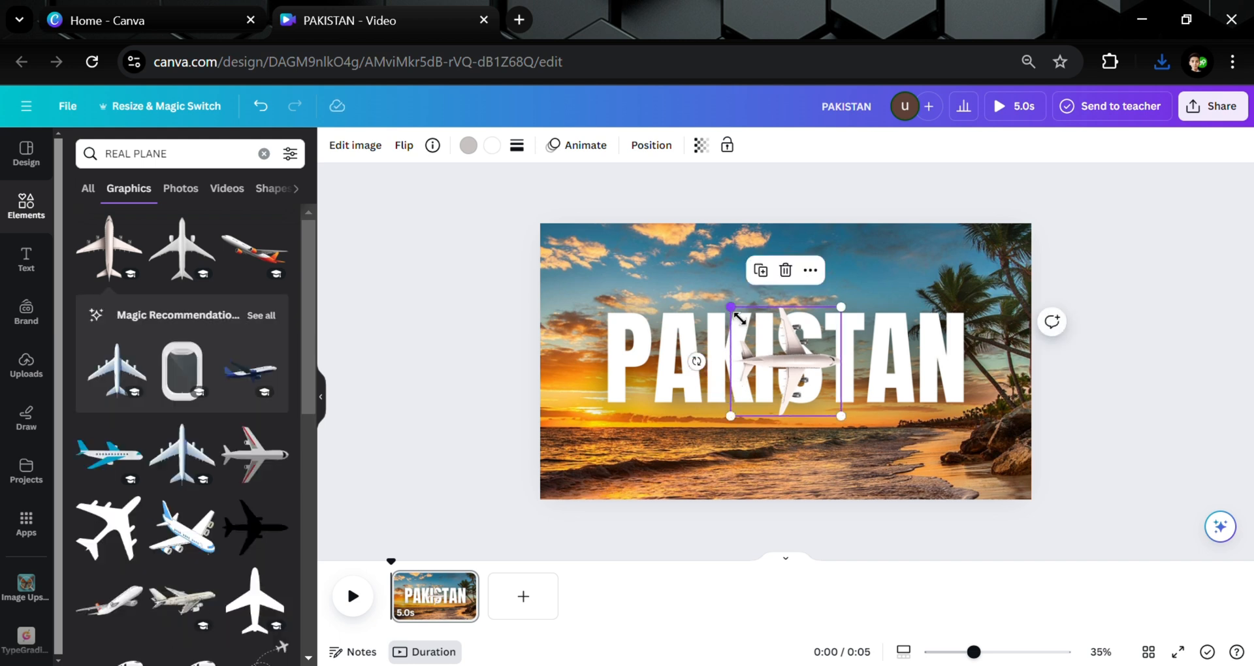
{"action": "left_click_drag", "start_coordinate": [739, 318], "coordinate": [611, 282]}
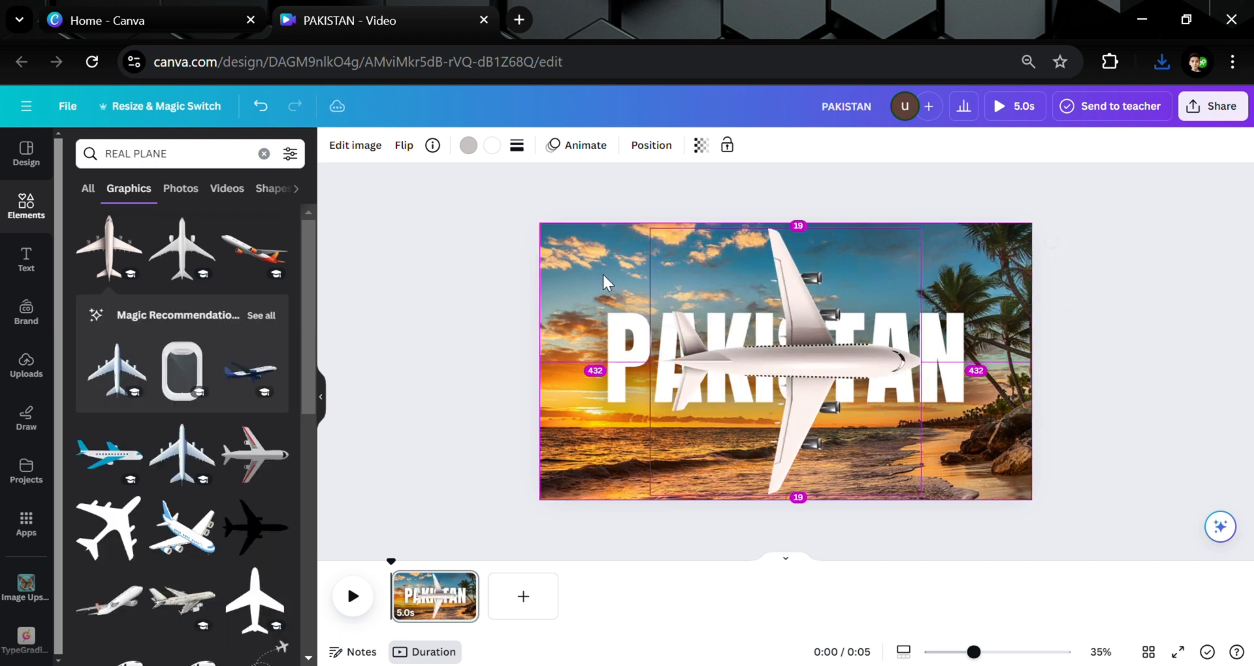
Add a square shape to the page from the elements library.
{"action": "left_click", "coordinate": [264, 154]}
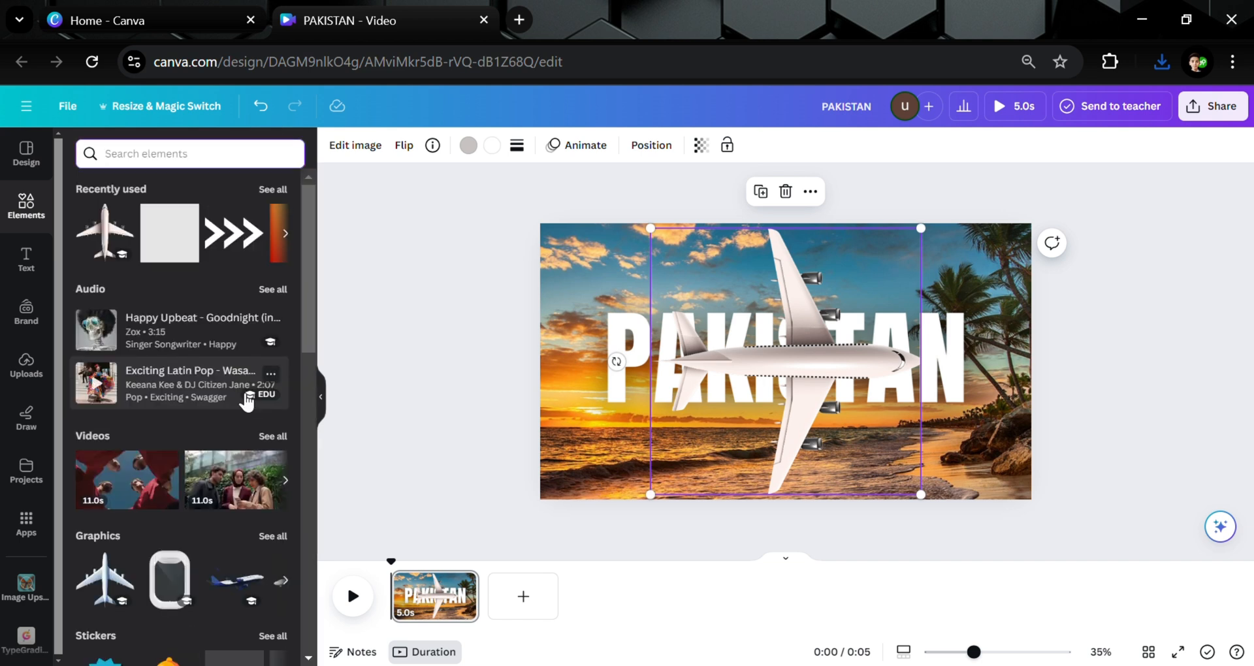
{"action": "scroll", "coordinate": [242, 398], "scroll_direction": "down", "scroll_amount": 5}
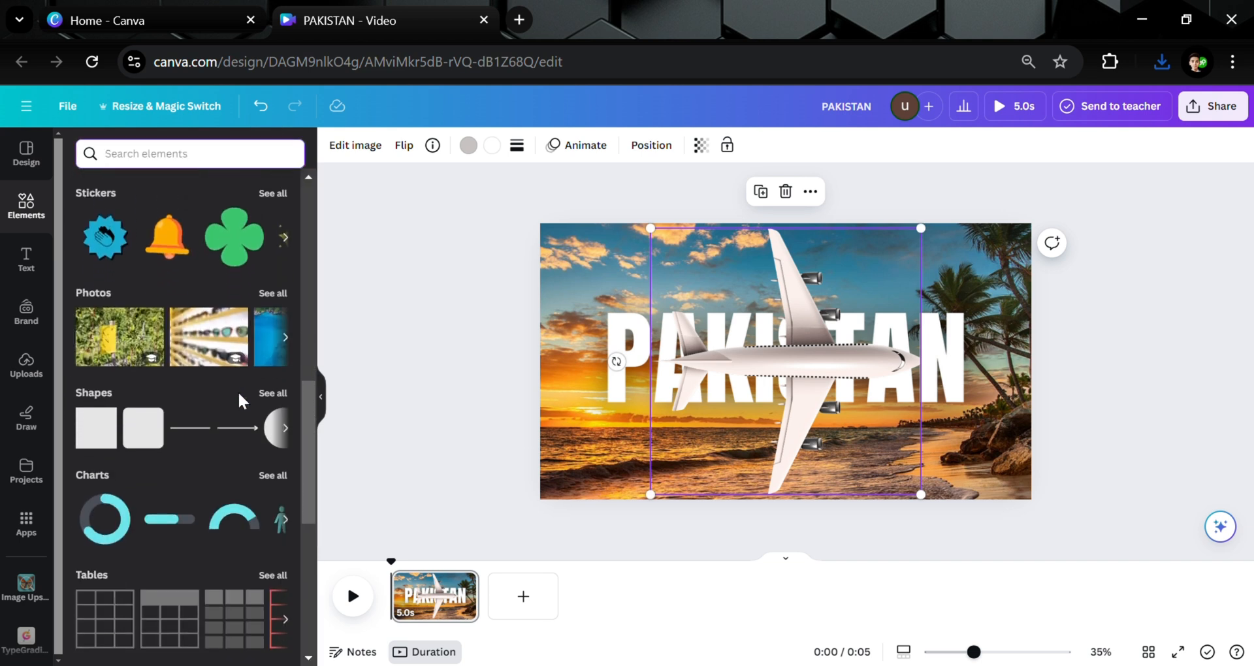
{"action": "left_click", "coordinate": [106, 431]}
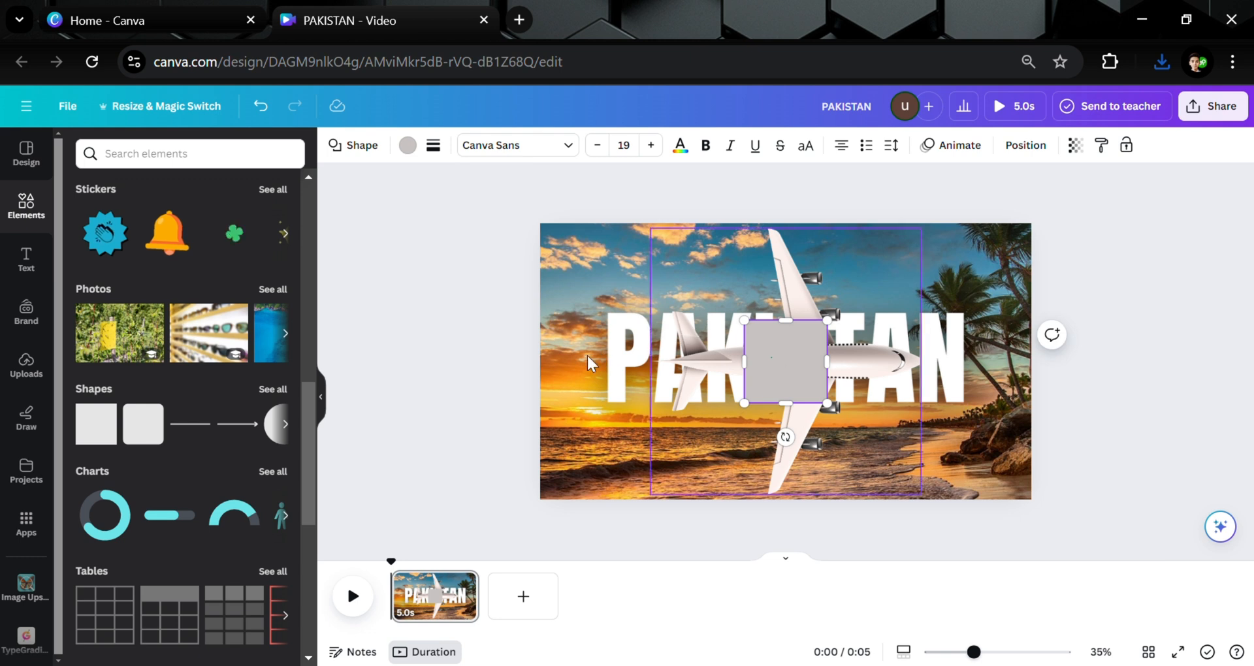
Fill the square with violet #5e17eb.
{"action": "left_click", "coordinate": [778, 354]}
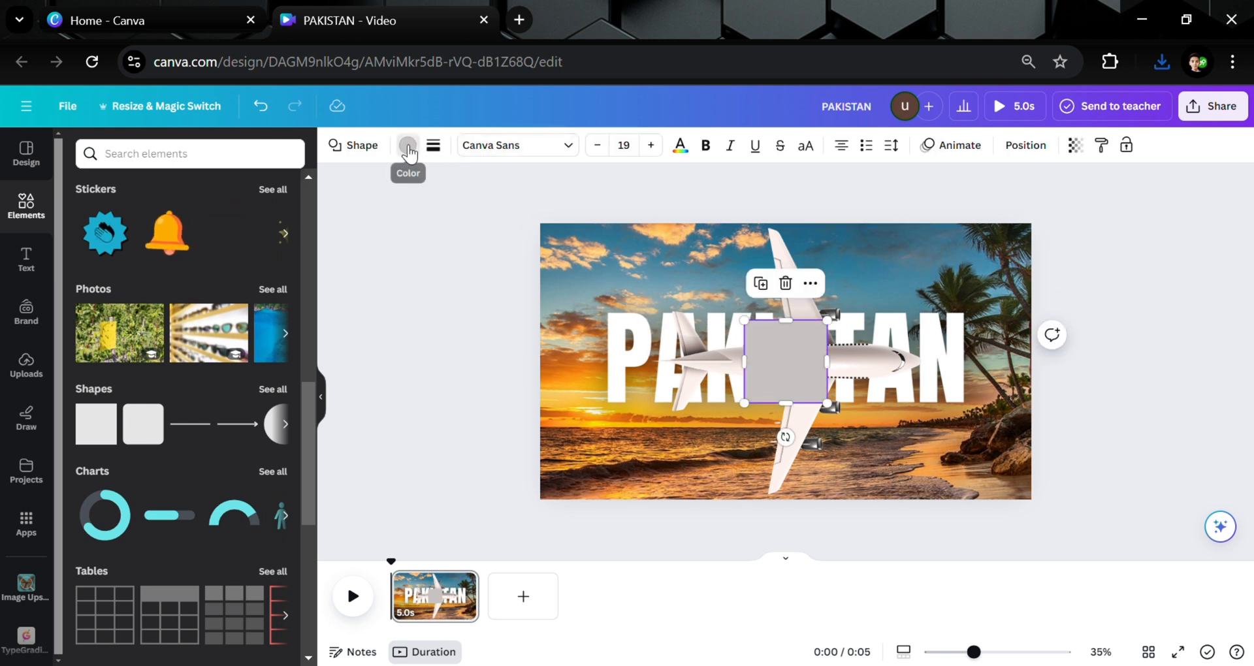
{"action": "left_click", "coordinate": [408, 145]}
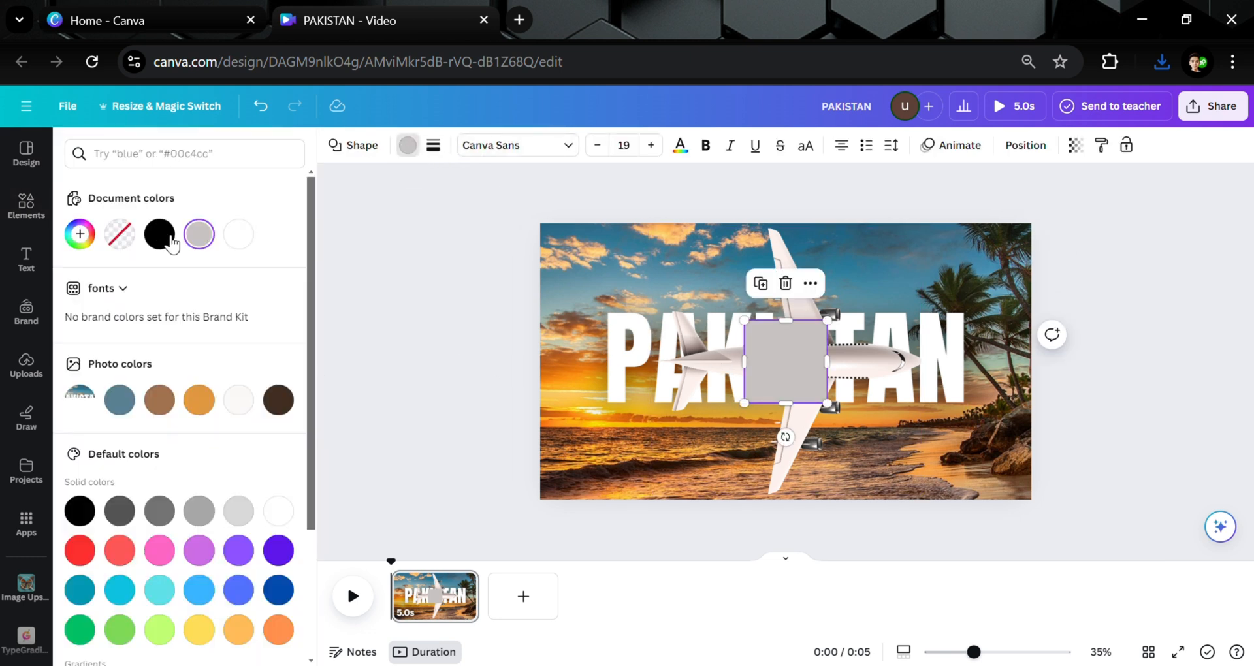
{"action": "left_click", "coordinate": [278, 551]}
Stretch the violet square into a rectangle covering the right half of the page.
{"action": "left_click", "coordinate": [463, 354]}
{"action": "left_click_drag", "start_coordinate": [751, 396], "coordinate": [803, 512]}
Bring the airplane graphic in front of the violet rectangle.
{"action": "left_click", "coordinate": [735, 448]}
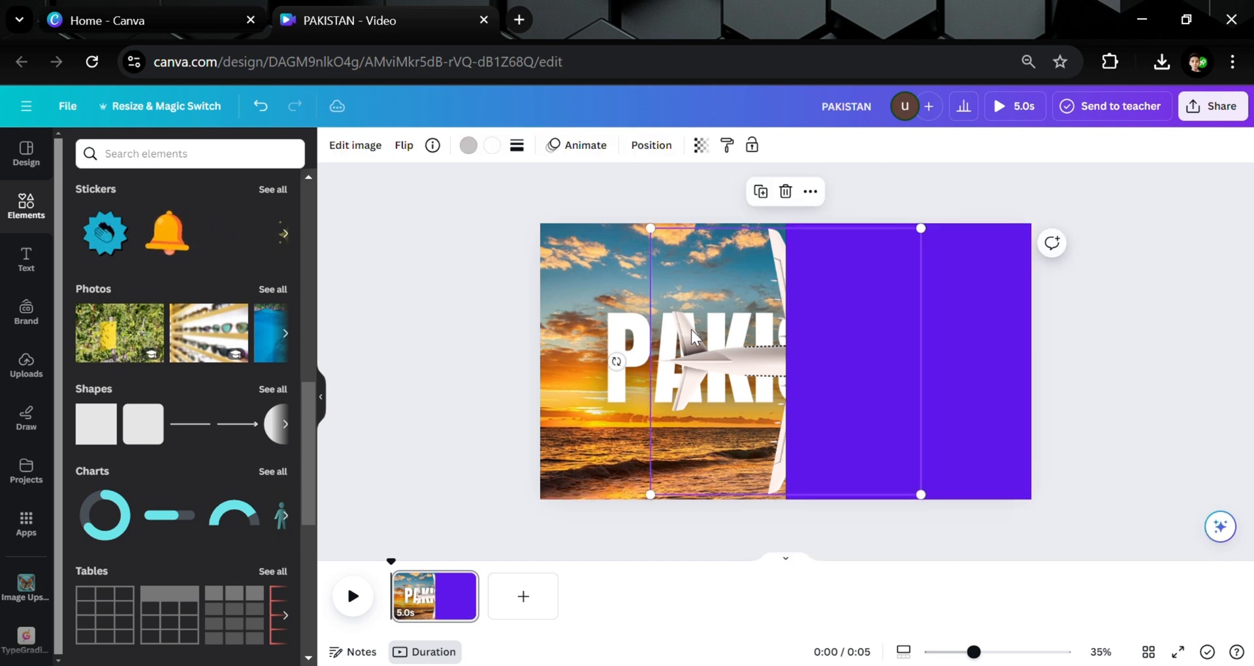
{"action": "left_click", "coordinate": [810, 191]}
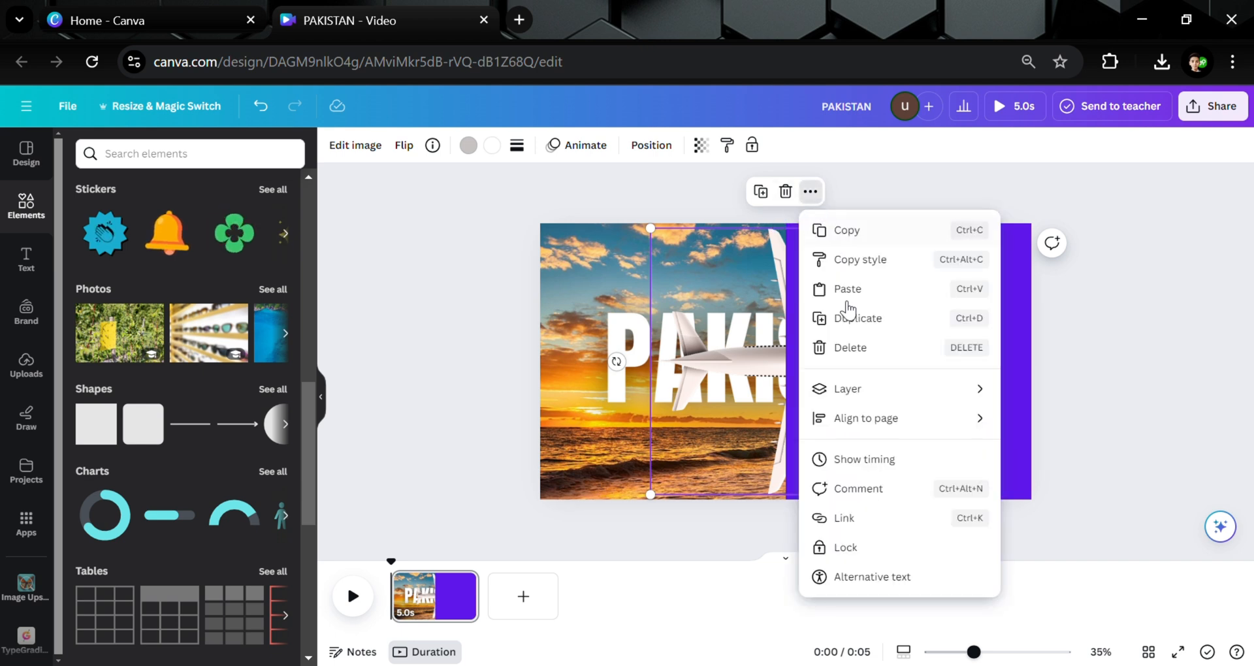
{"action": "mouse_move", "coordinate": [934, 390]}
{"action": "left_click", "coordinate": [1064, 391]}
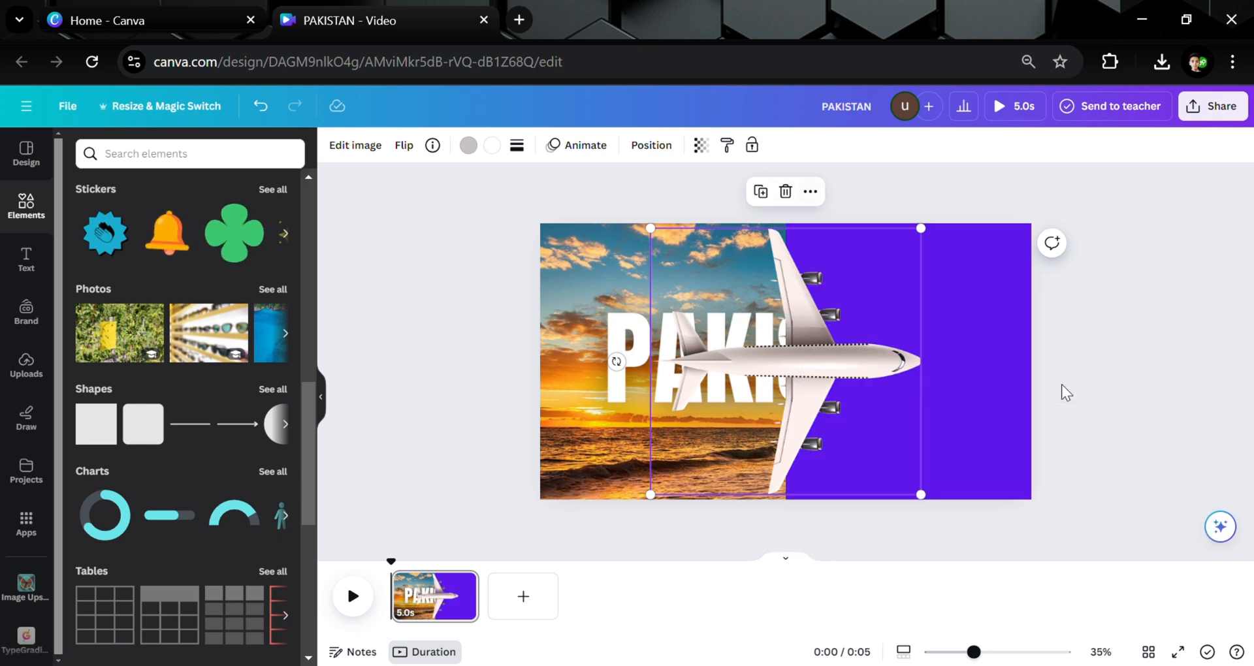
{"action": "left_click", "coordinate": [1134, 353]}
Duplicate the violet rectangle.
{"action": "left_click", "coordinate": [974, 271]}
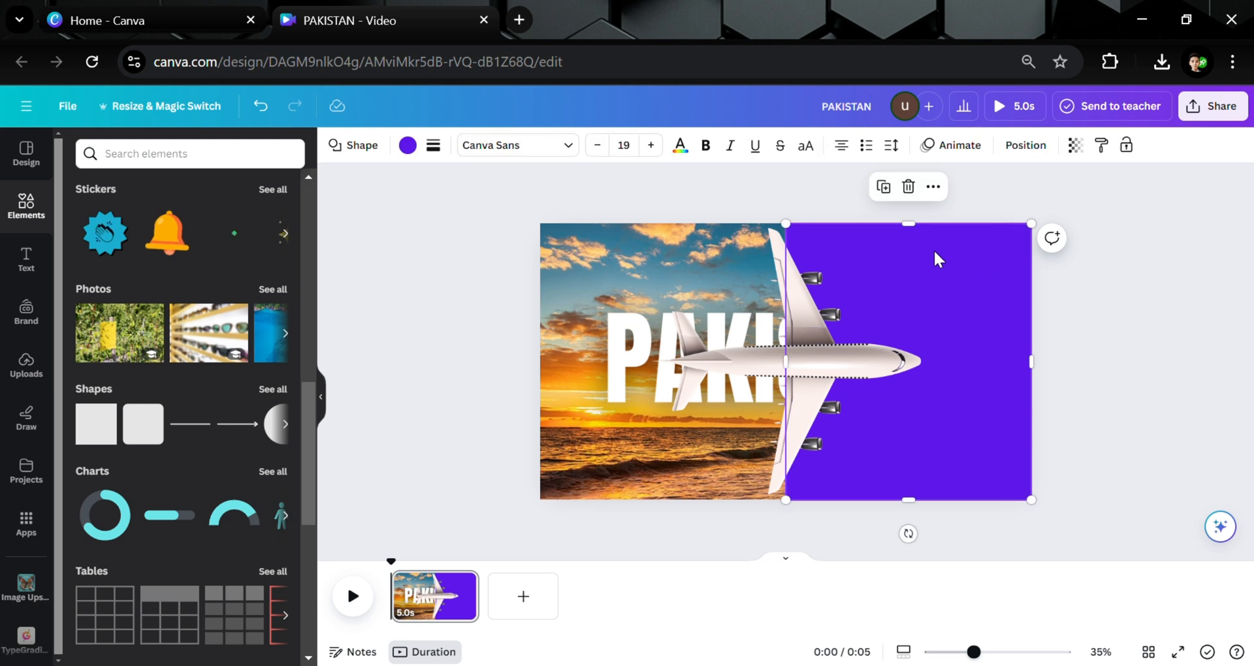
{"action": "left_click", "coordinate": [884, 190]}
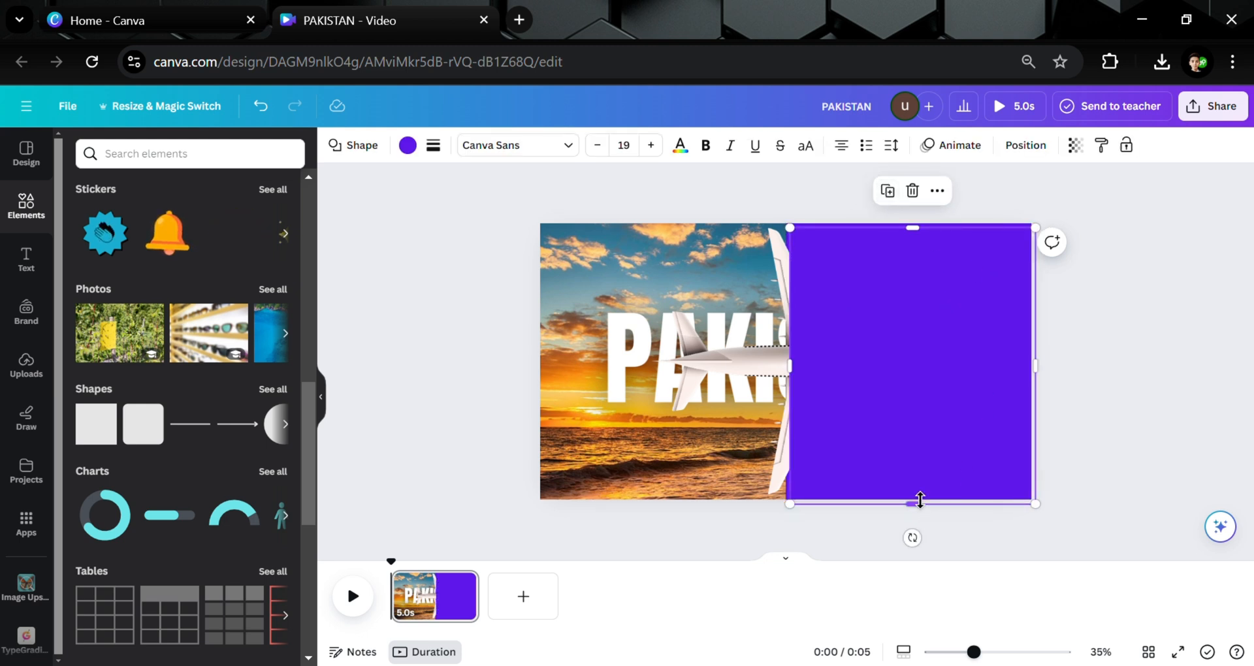
Shrink the duplicated violet rectangle into a small slanted piece and position it over the airplane's lower wingtip.
{"action": "left_click_drag", "start_coordinate": [919, 500], "coordinate": [904, 276]}
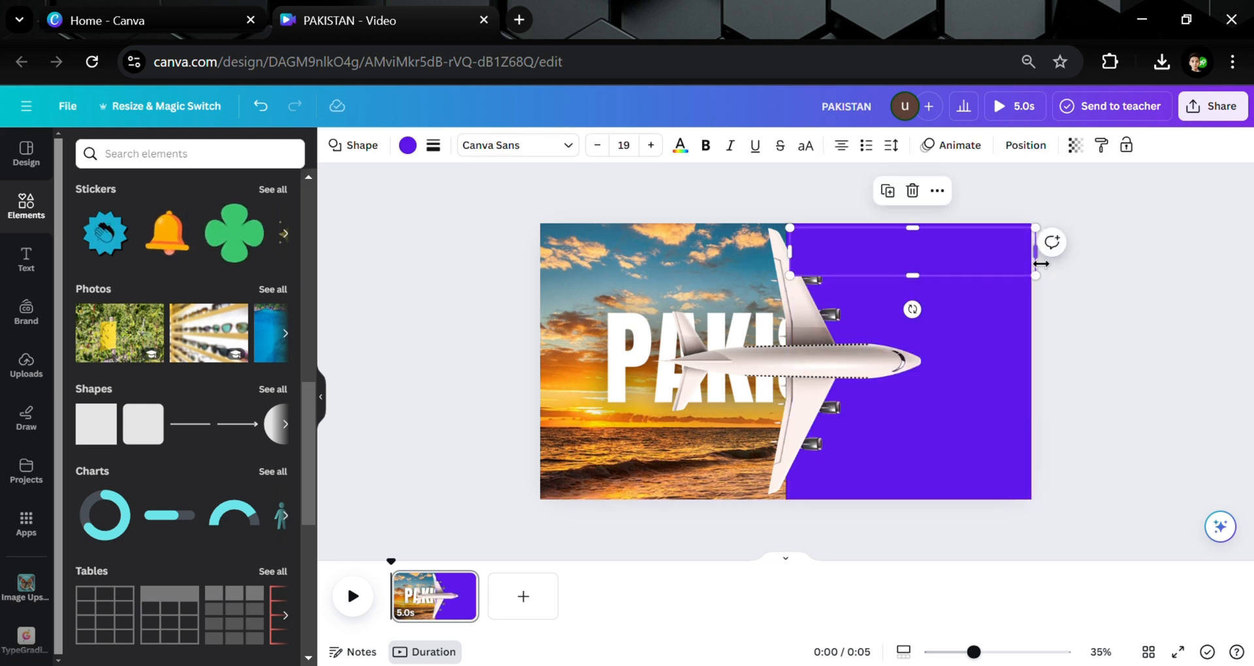
{"action": "left_click_drag", "start_coordinate": [1041, 263], "coordinate": [822, 325]}
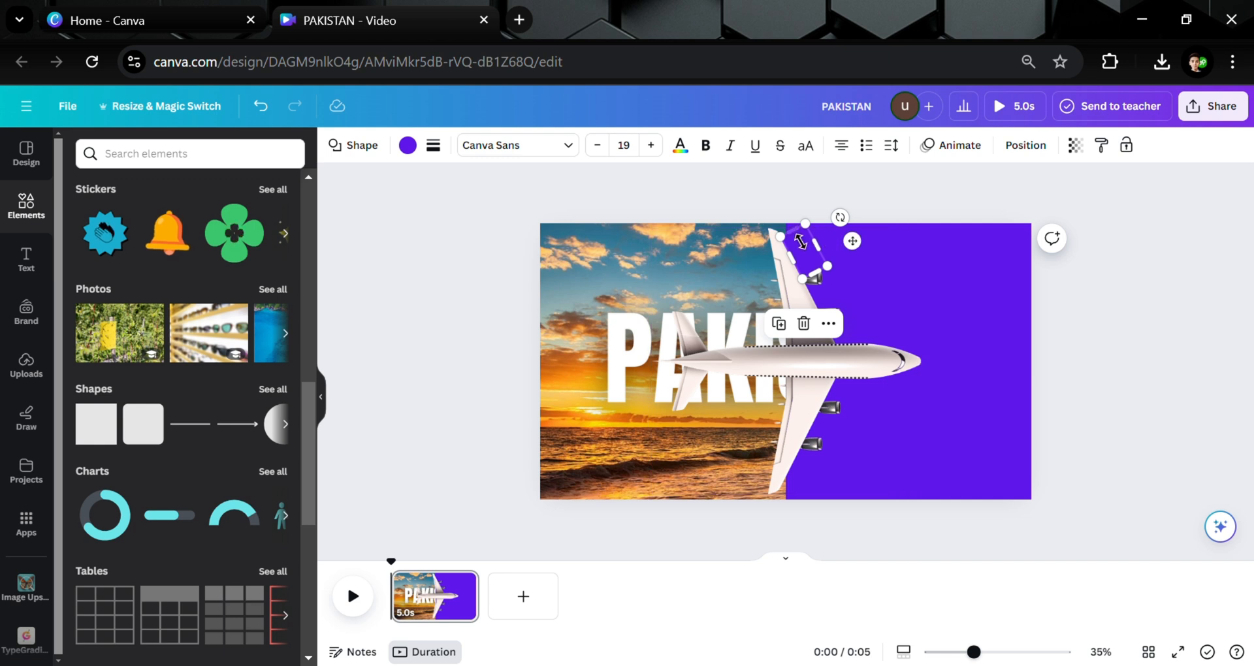
{"action": "left_click_drag", "start_coordinate": [794, 229], "coordinate": [782, 219]}
{"action": "left_click", "coordinate": [871, 213]}
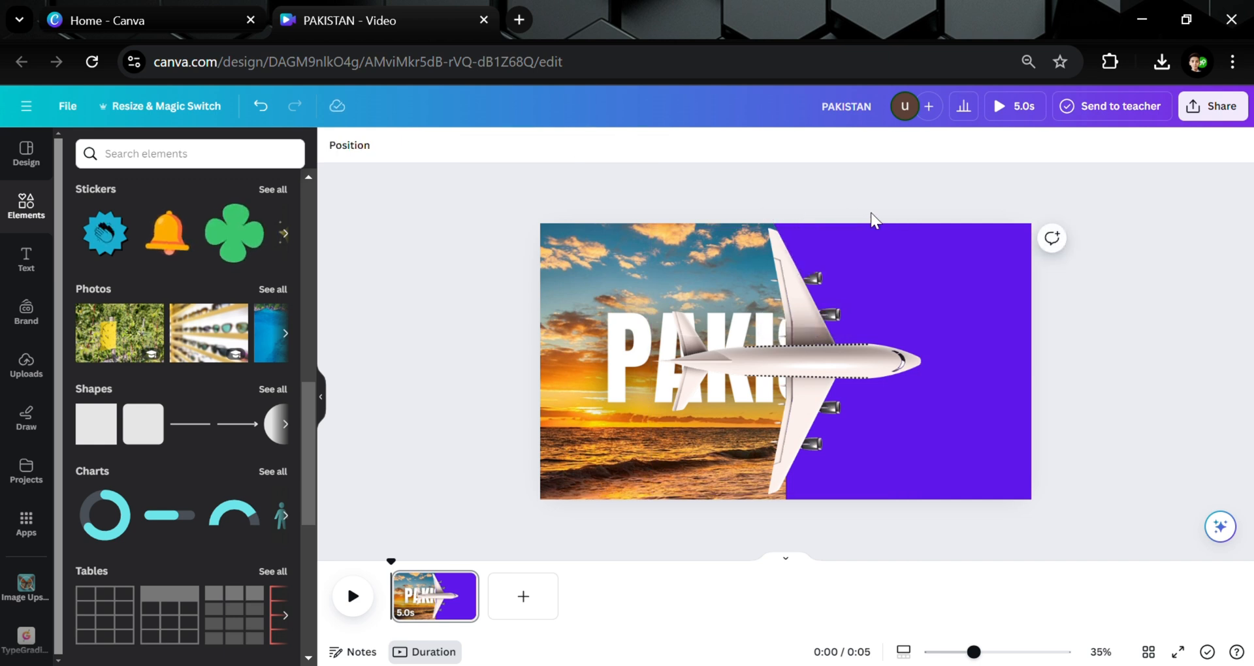
{"action": "left_click", "coordinate": [798, 237]}
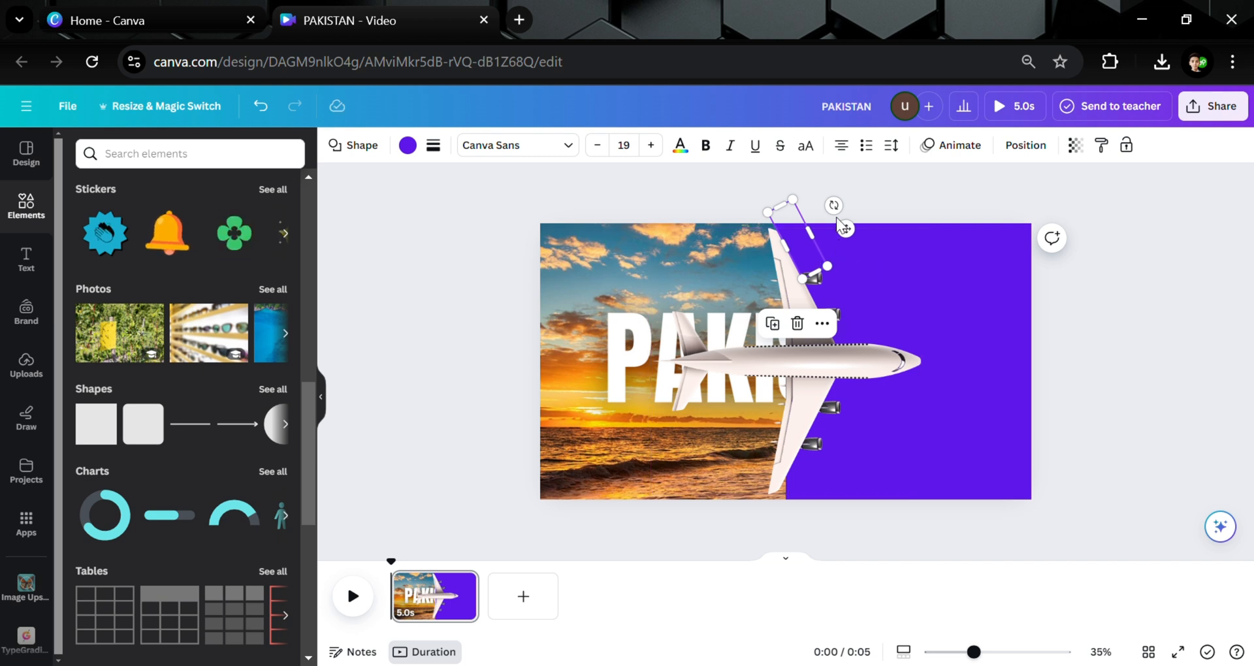
{"action": "left_click_drag", "start_coordinate": [845, 229], "coordinate": [892, 474]}
{"action": "left_click_drag", "start_coordinate": [912, 542], "coordinate": [763, 566]}
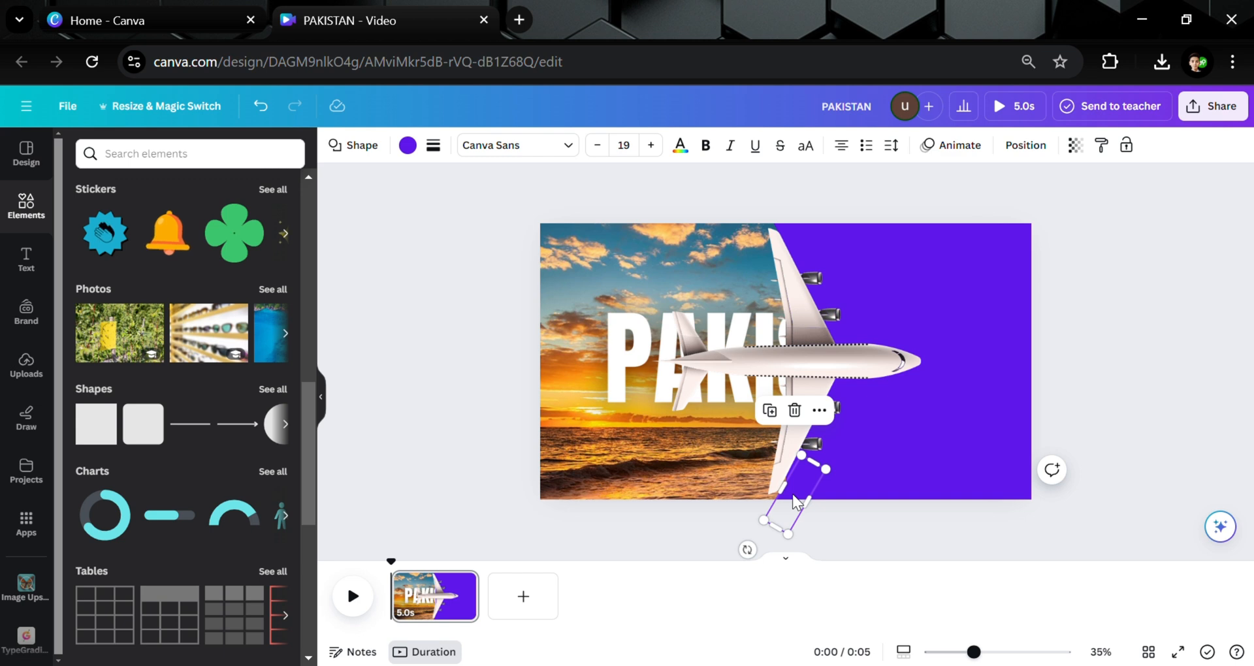
{"action": "left_click_drag", "start_coordinate": [793, 502], "coordinate": [791, 502]}
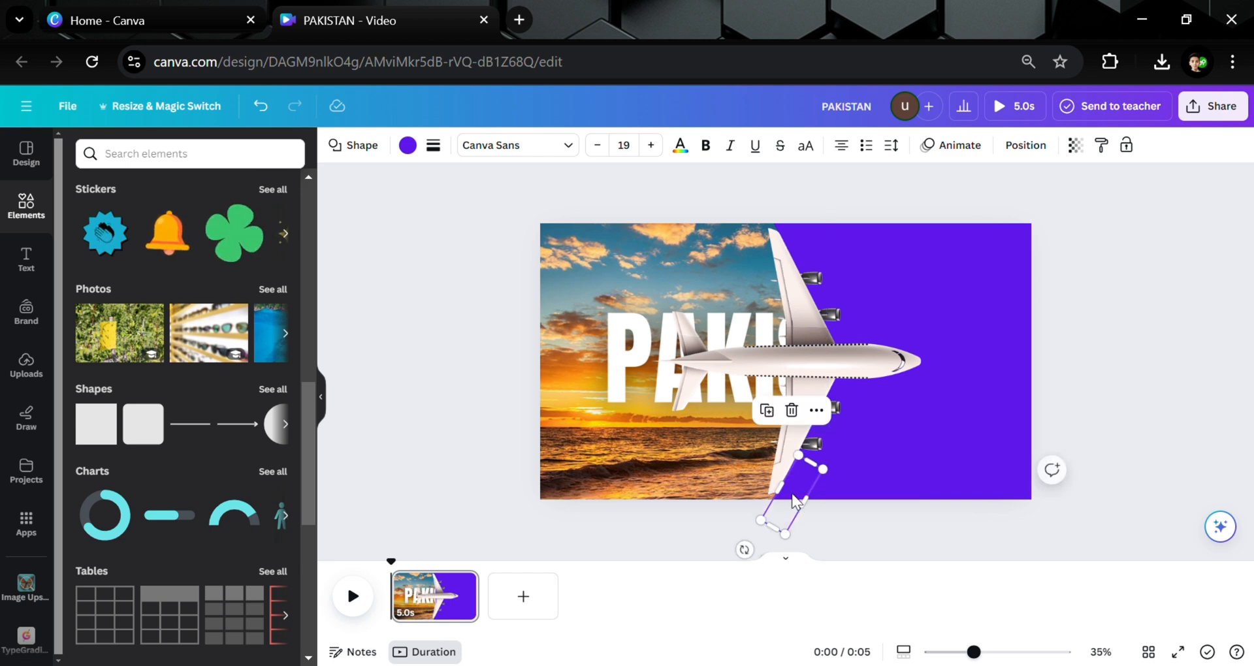
{"action": "left_click", "coordinate": [1147, 293]}
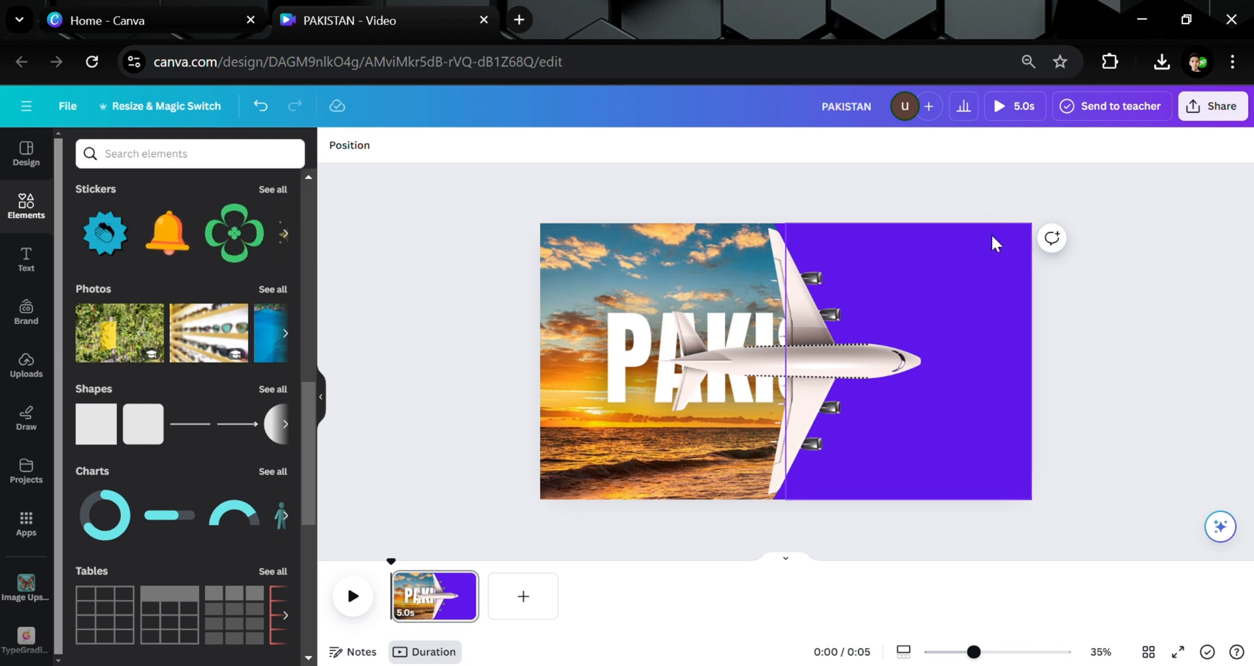
Group the violet panels with the airplane and slide the group left so it reveals the STAN part of the photo.
{"action": "left_click_drag", "start_coordinate": [1103, 208], "coordinate": [614, 496]}
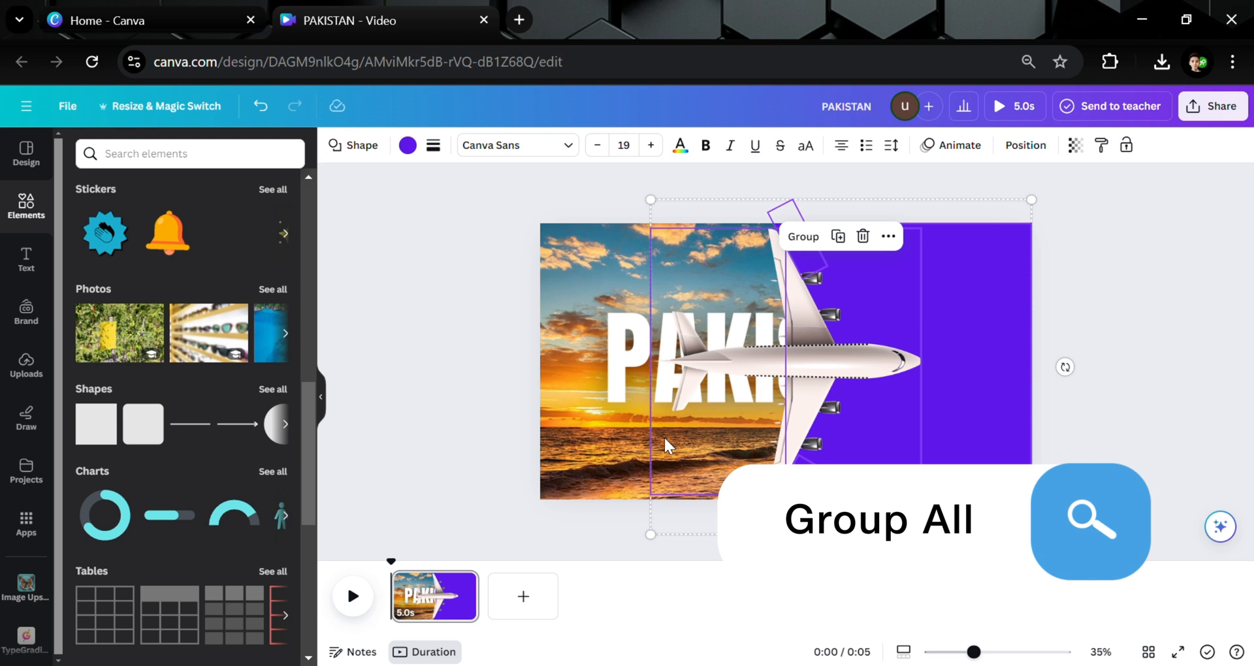
{"action": "left_click", "coordinate": [802, 236]}
{"action": "left_click_drag", "start_coordinate": [962, 316], "coordinate": [734, 316]}
{"action": "left_click", "coordinate": [871, 198]}
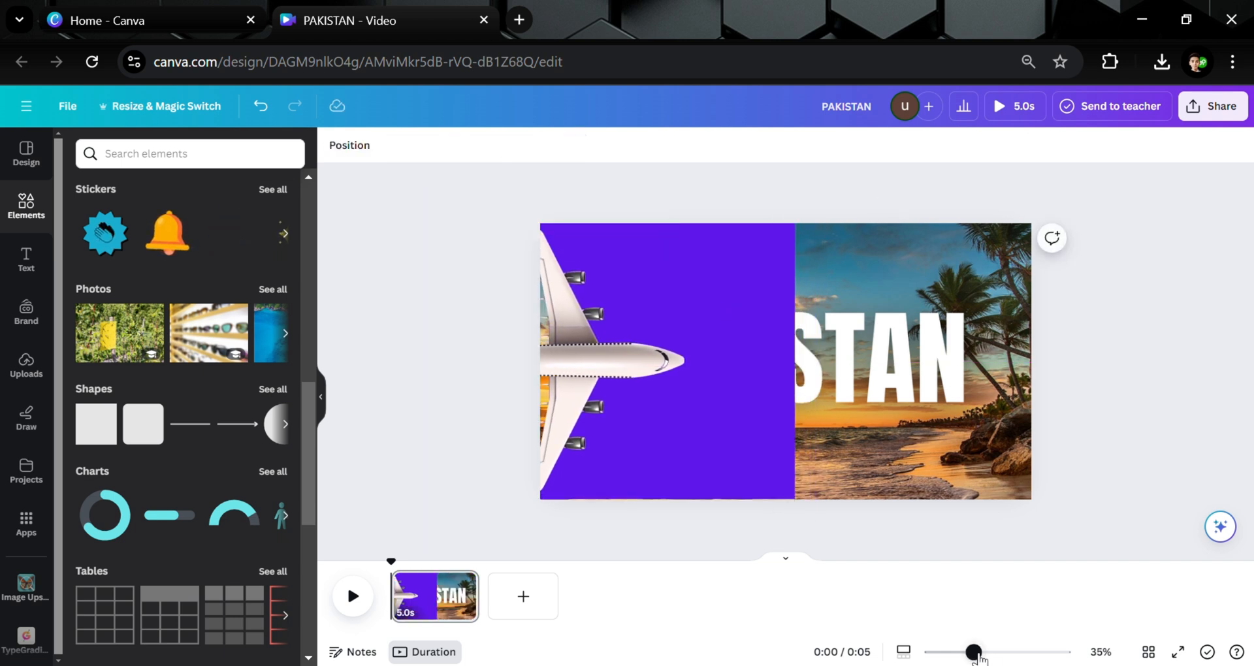
Ungroup the violet panel group and move the violet rectangle right over the photo.
{"action": "left_click_drag", "start_coordinate": [974, 653], "coordinate": [964, 653]}
{"action": "left_click", "coordinate": [738, 287]}
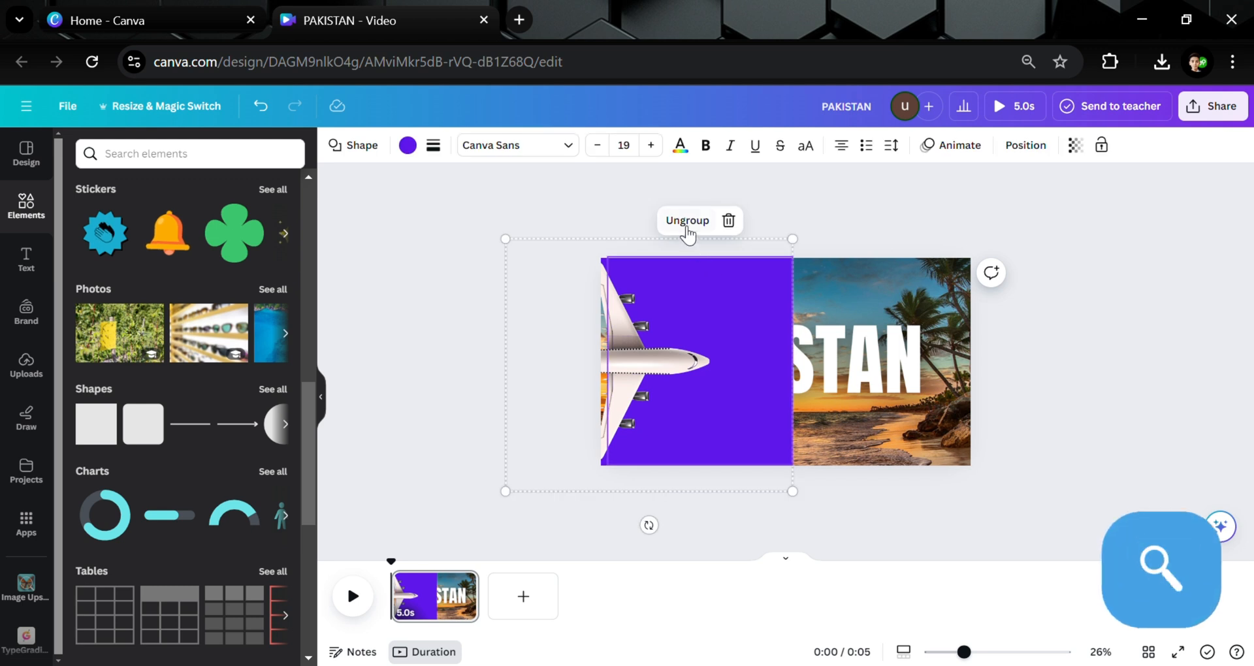
{"action": "left_click", "coordinate": [687, 225]}
{"action": "left_click", "coordinate": [824, 211]}
{"action": "left_click", "coordinate": [754, 312]}
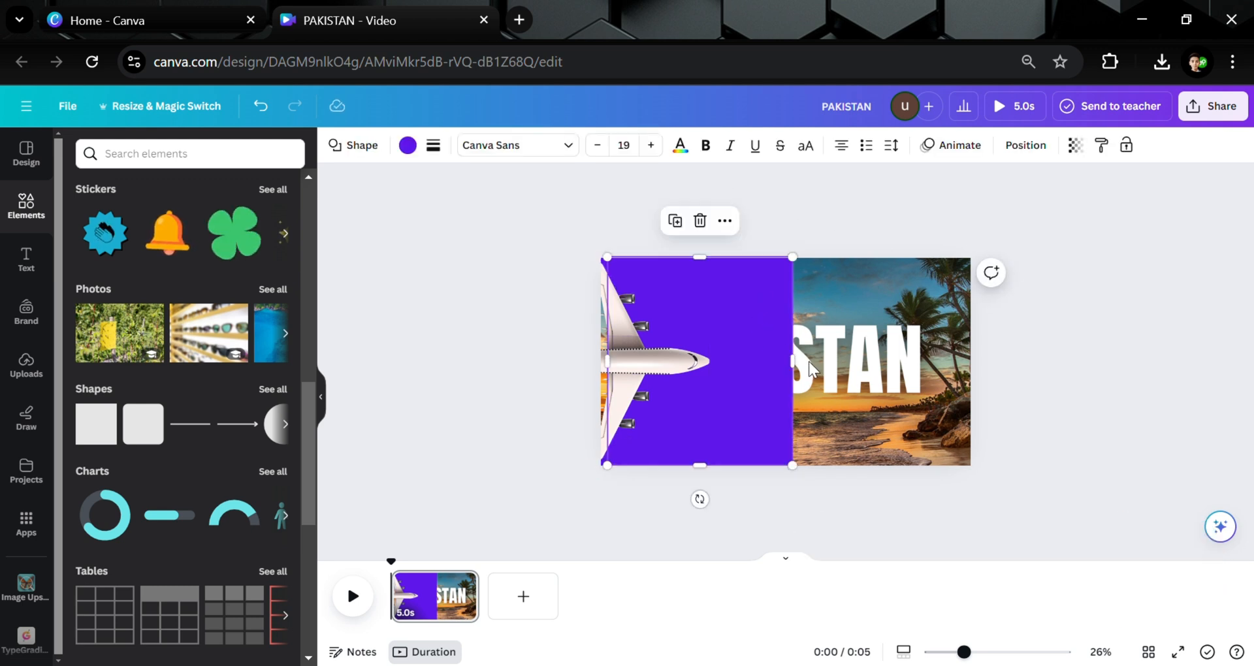
{"action": "left_click_drag", "start_coordinate": [808, 370], "coordinate": [1066, 371]}
Regroup the violet shapes and airplane and shift the group left so violet fills the whole page.
{"action": "left_click", "coordinate": [1028, 204]}
{"action": "left_click_drag", "start_coordinate": [938, 243], "coordinate": [548, 483]}
{"action": "left_click", "coordinate": [747, 208]}
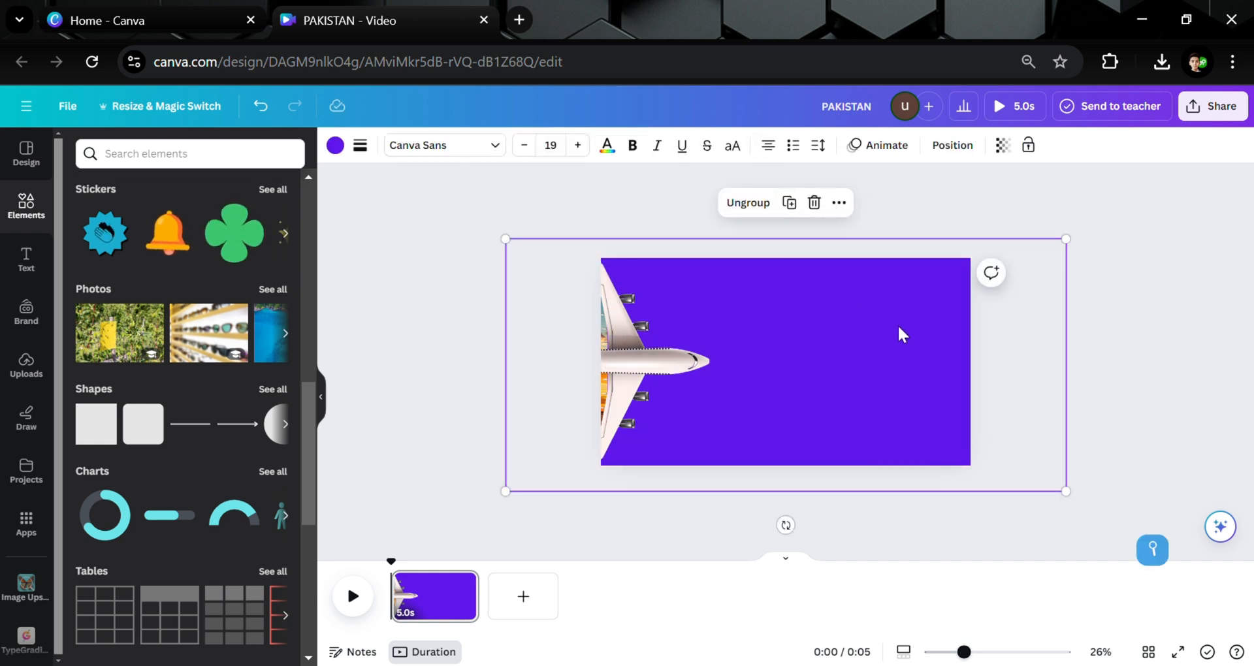
{"action": "left_click_drag", "start_coordinate": [898, 334], "coordinate": [814, 339]}
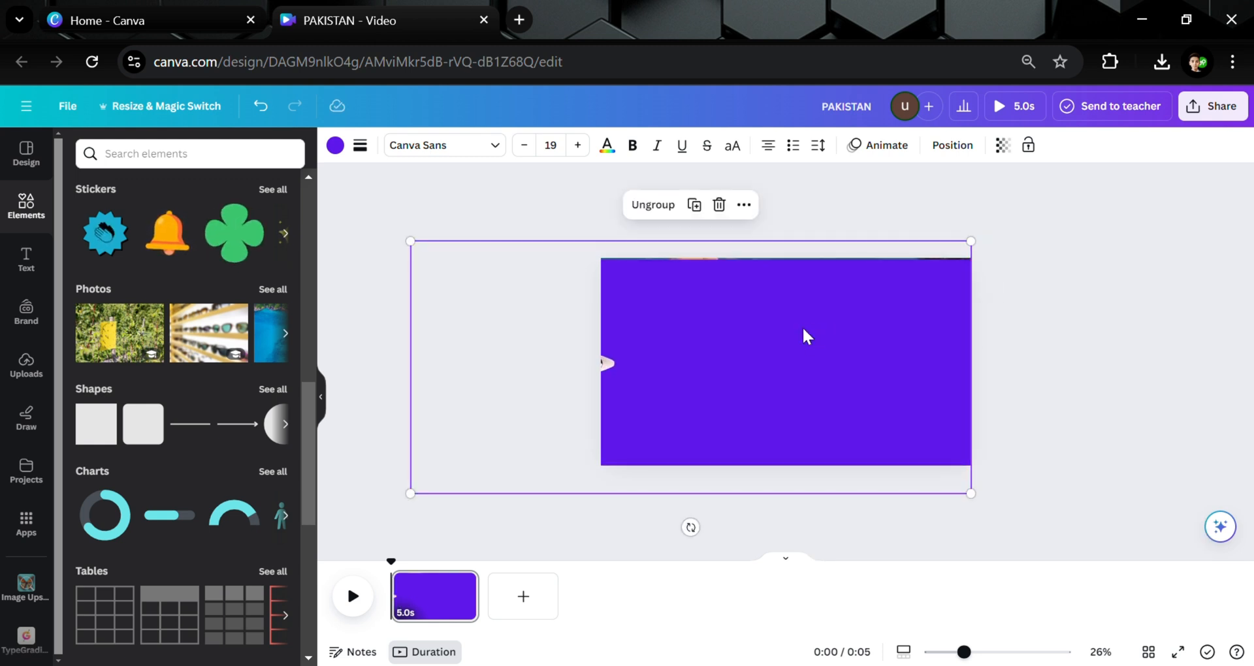
{"action": "left_click", "coordinate": [1059, 298]}
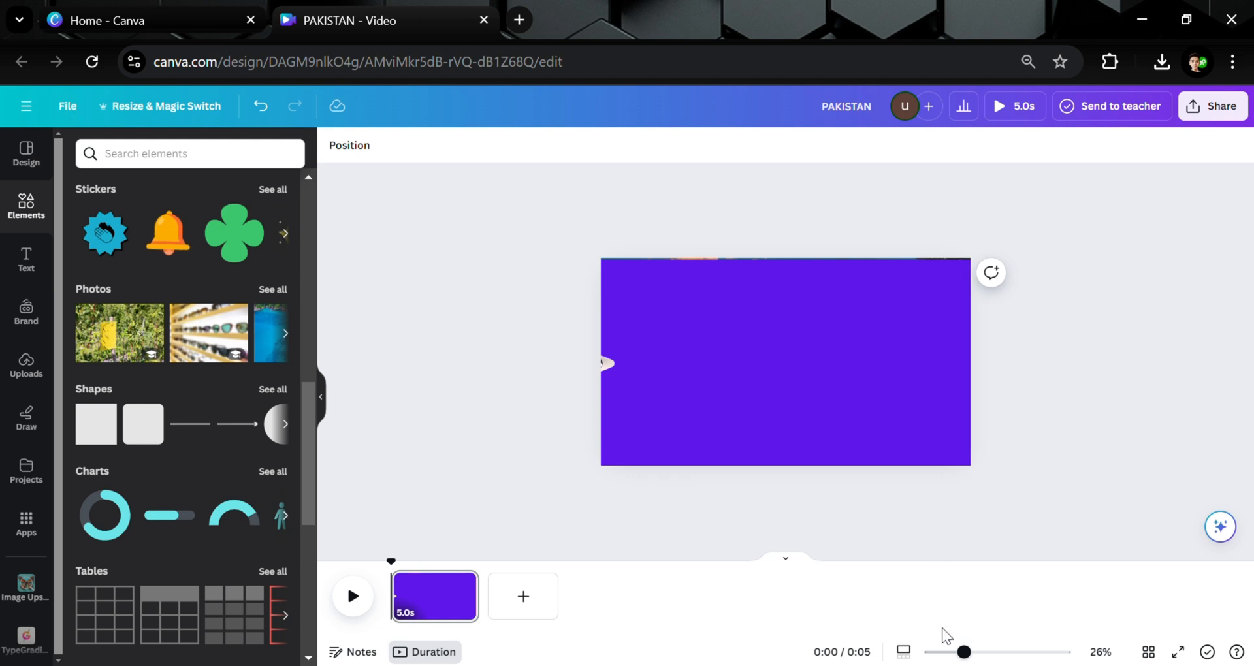
{"action": "left_click_drag", "start_coordinate": [964, 652], "coordinate": [981, 655]}
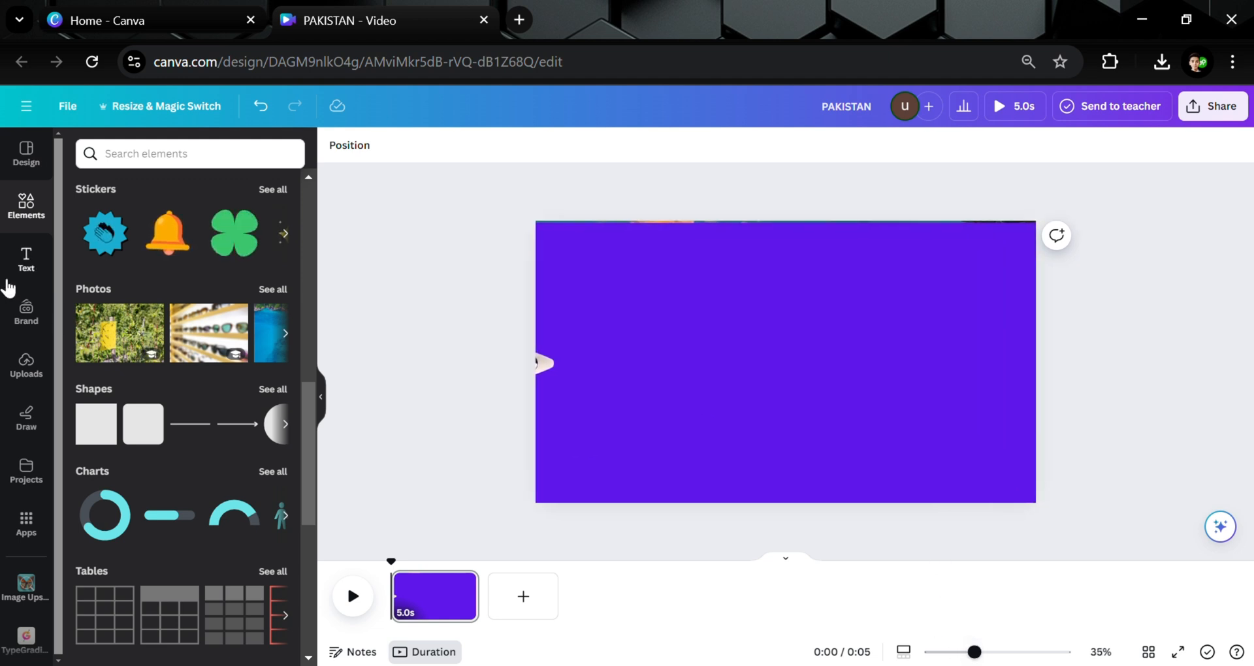
Duplicate the page.
{"action": "left_click", "coordinate": [25, 261]}
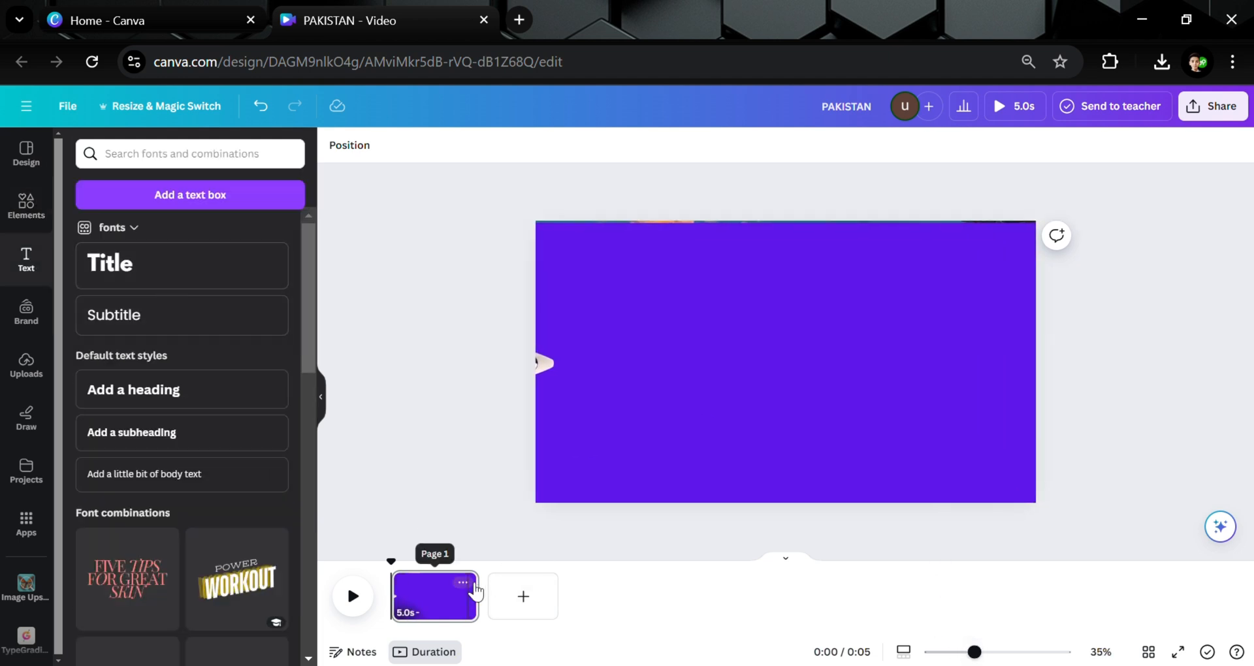
{"action": "left_click", "coordinate": [463, 582]}
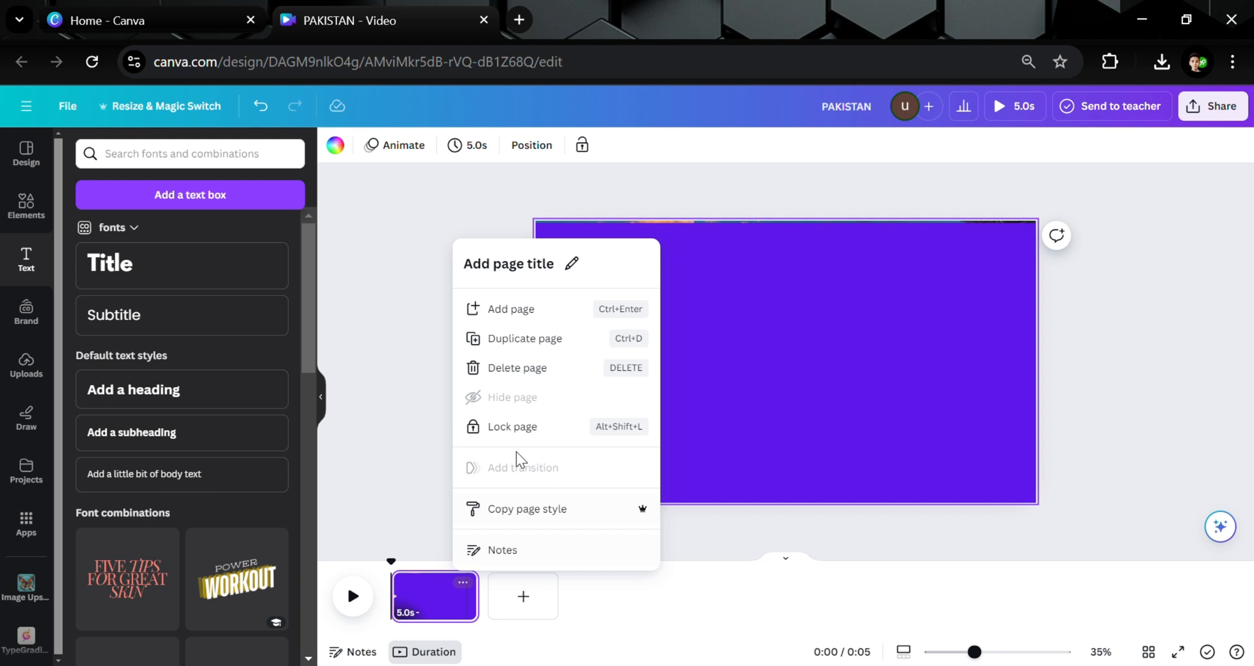
{"action": "left_click", "coordinate": [522, 340]}
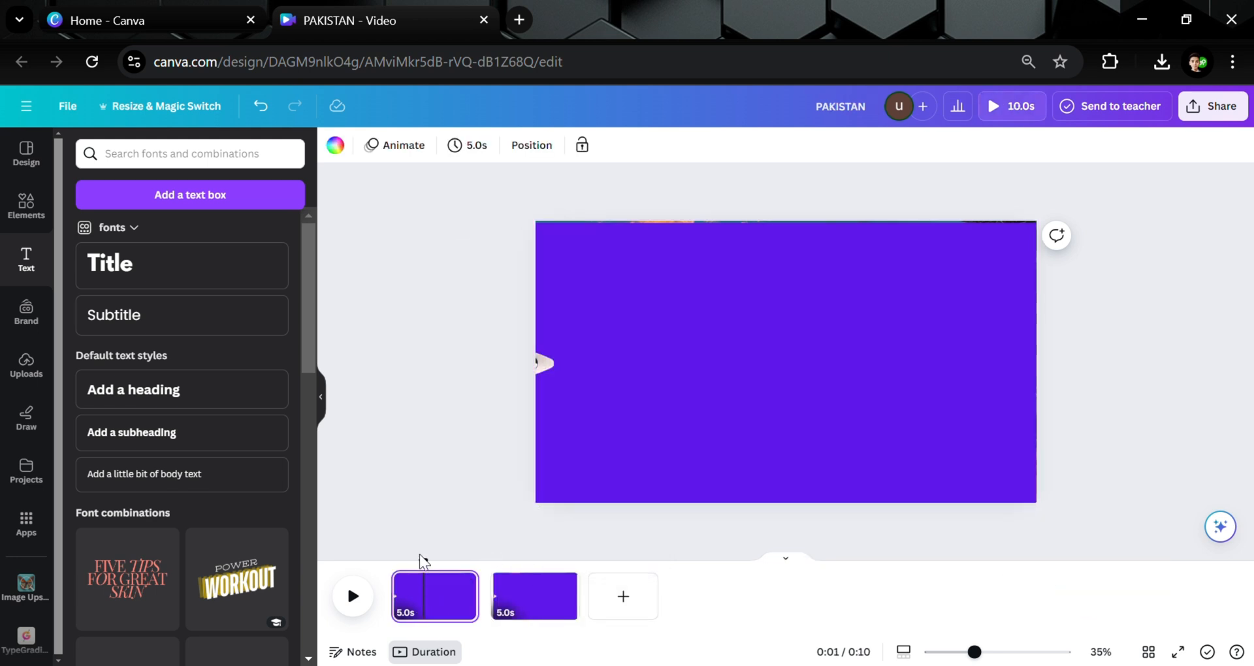
Add a title text box reading Travel and enlarge it in the page centre.
{"action": "left_click", "coordinate": [166, 280]}
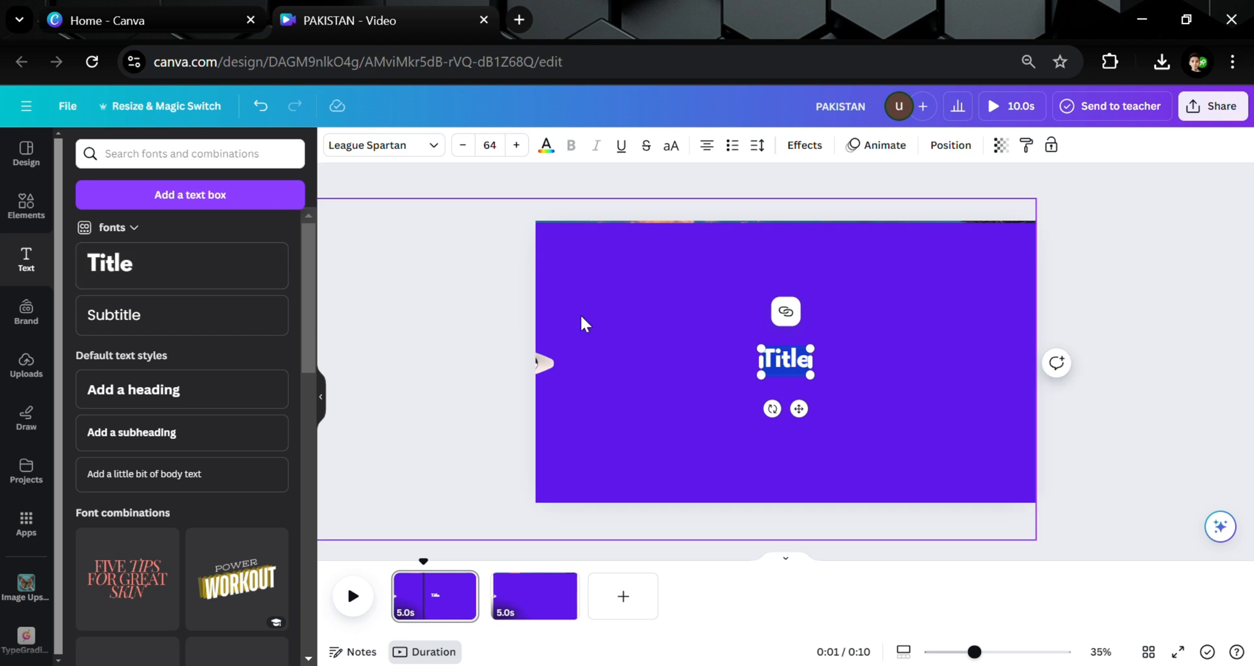
{"action": "type", "text": "Travel"}
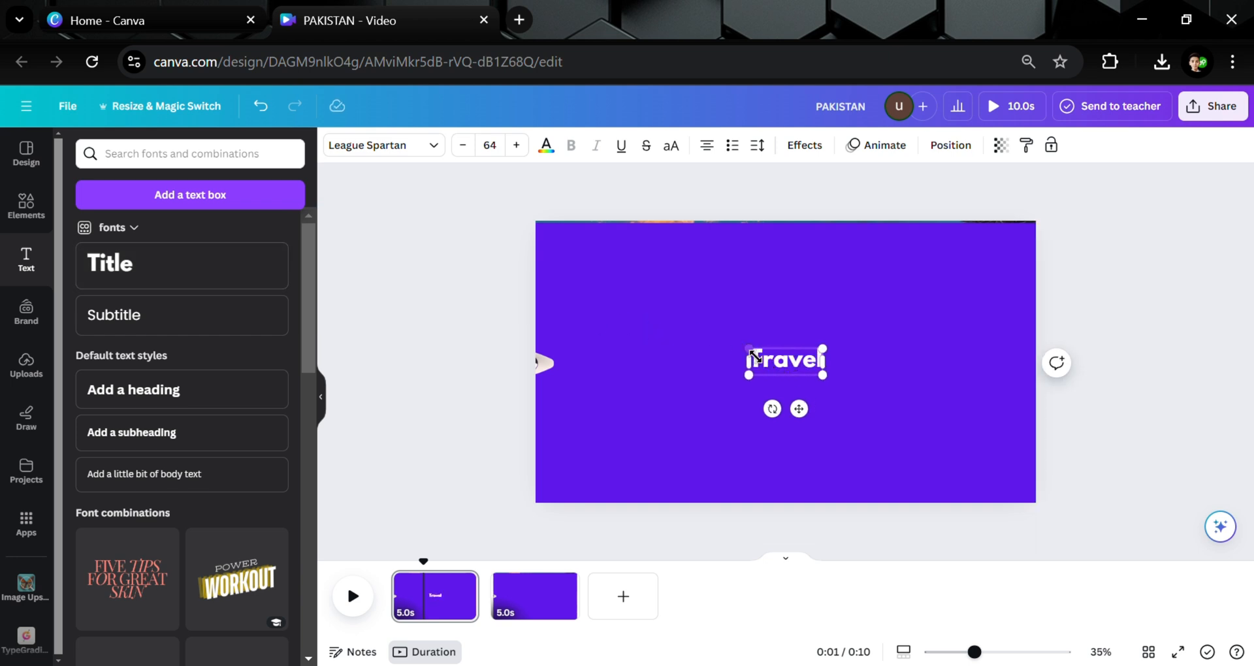
{"action": "left_click_drag", "start_coordinate": [755, 356], "coordinate": [686, 338]}
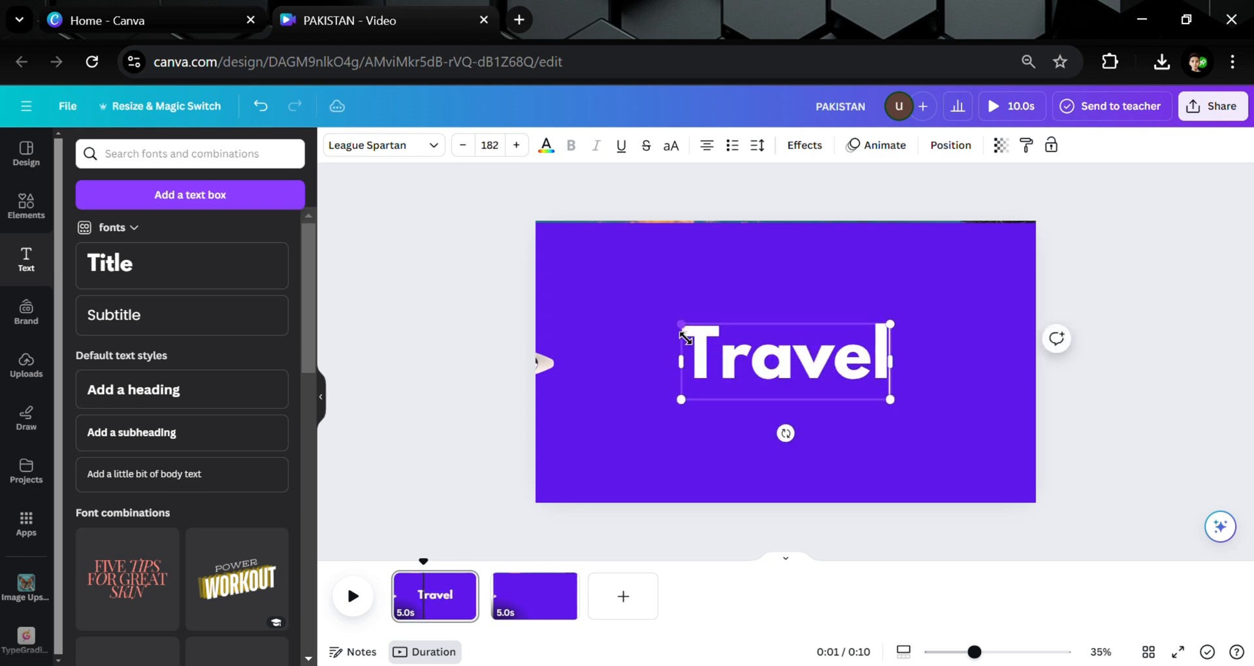
Set the Travel text's font to Feeling Passionate and enlarge it to size 268.
{"action": "left_click", "coordinate": [408, 151]}
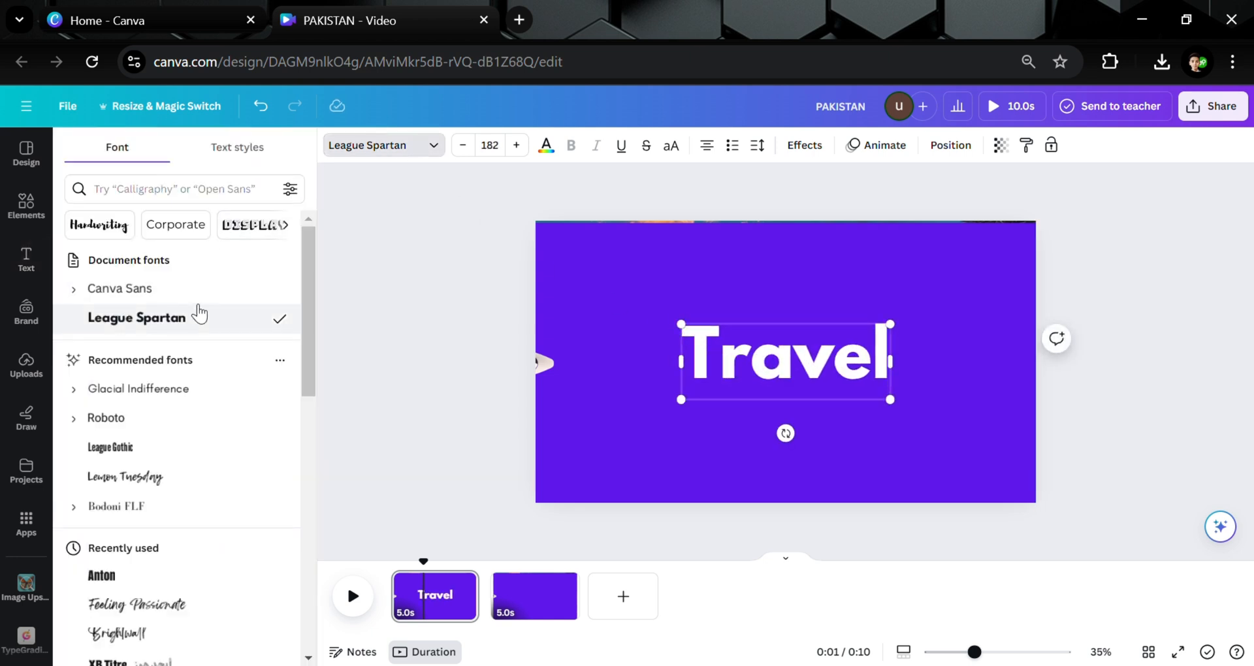
{"action": "double_click", "coordinate": [830, 368]}
{"action": "left_click", "coordinate": [156, 611]}
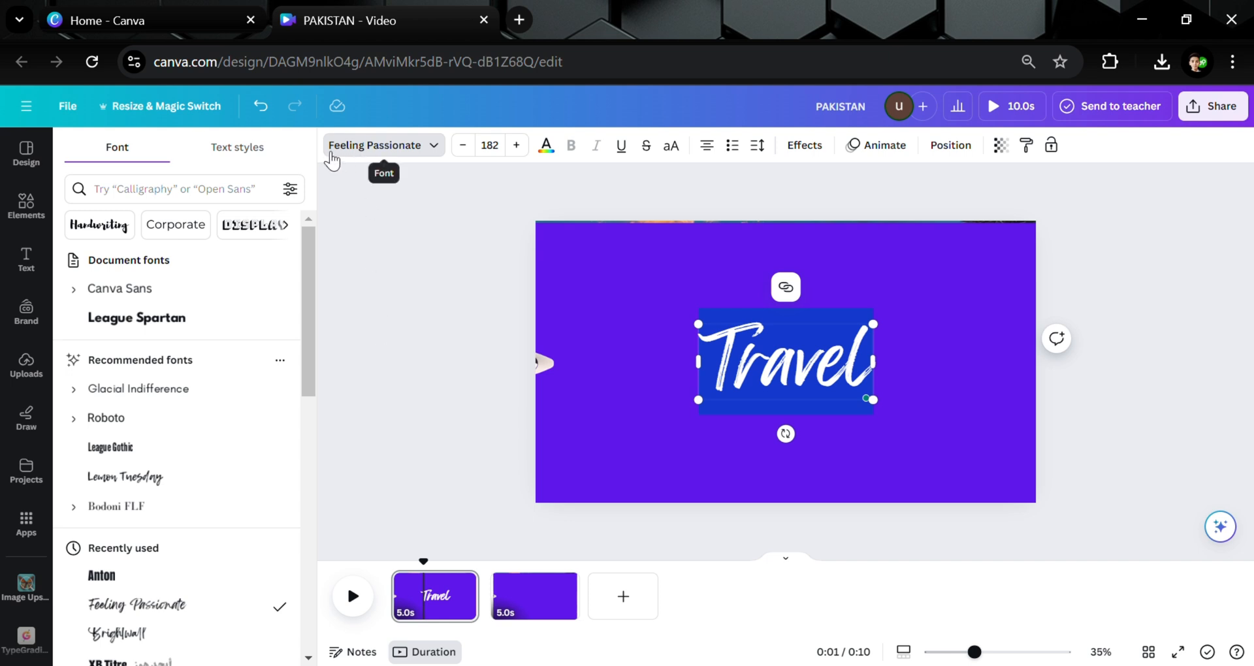
{"action": "left_click", "coordinate": [390, 312]}
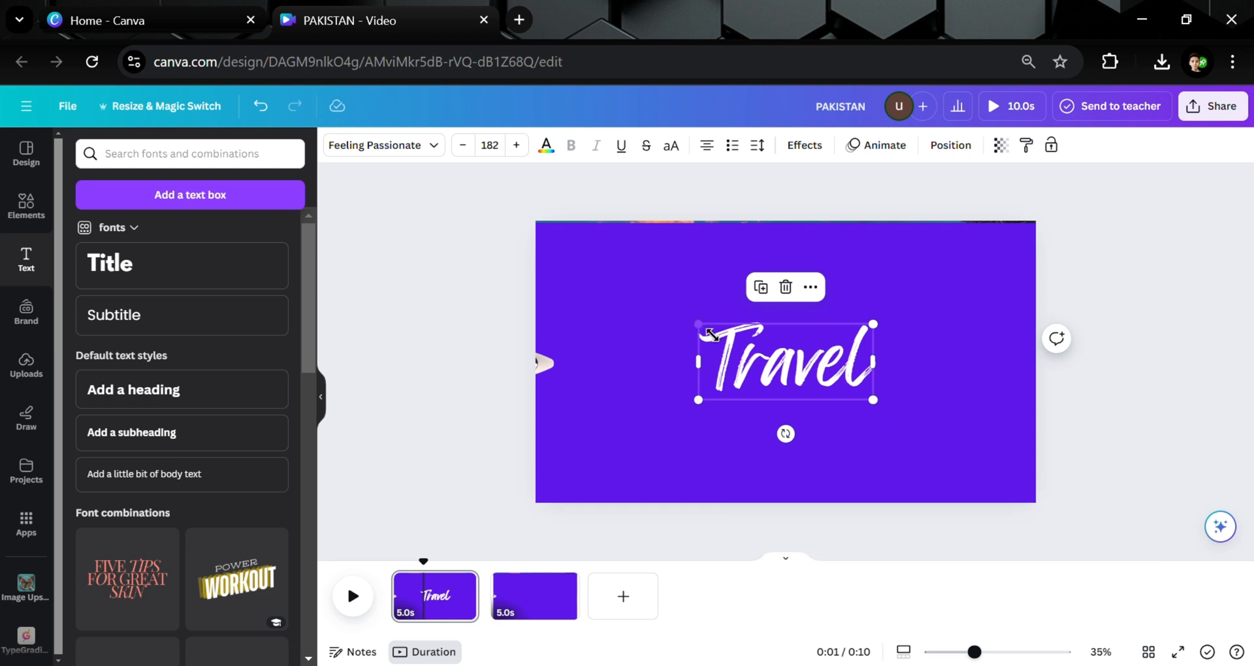
{"action": "left_click_drag", "start_coordinate": [707, 333], "coordinate": [666, 315]}
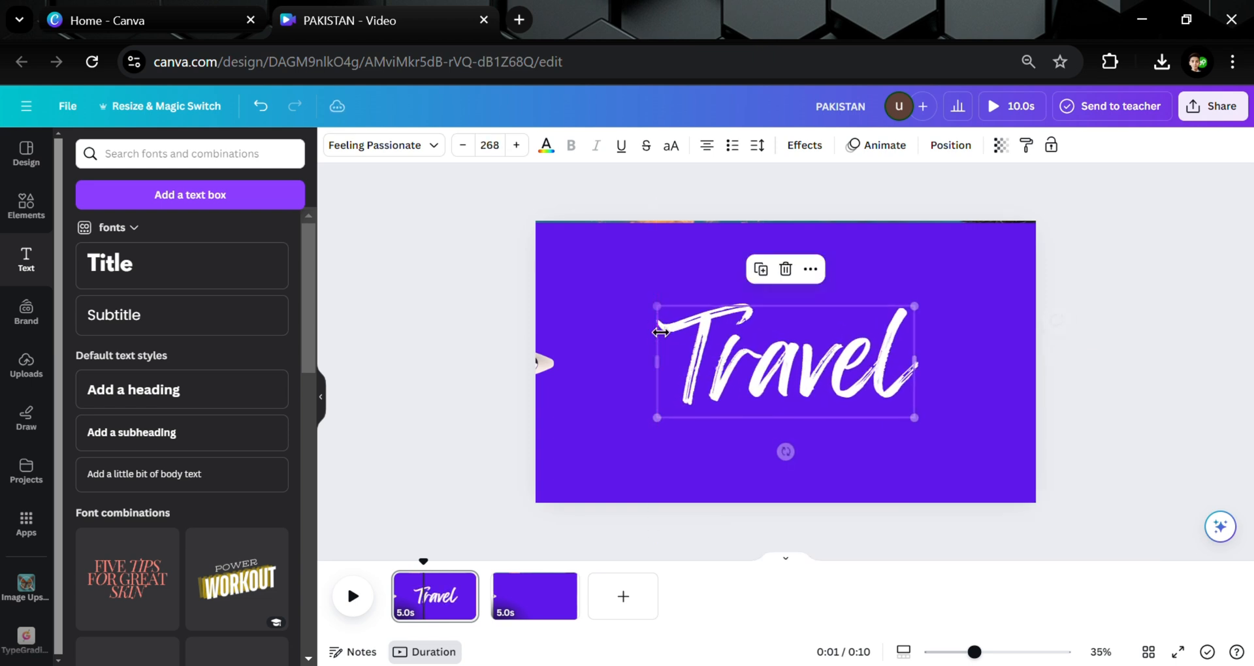
Show the Travel text's timing and shorten its bar on the timeline.
{"action": "left_click", "coordinate": [811, 270]}
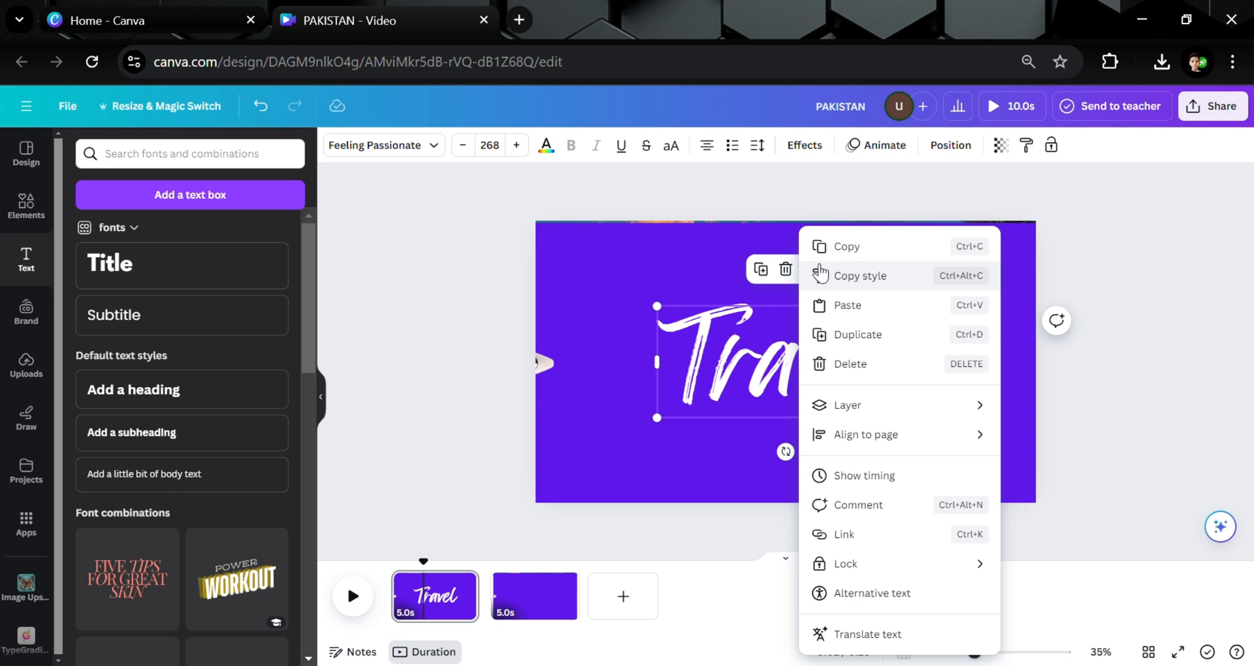
{"action": "left_click", "coordinate": [863, 476]}
{"action": "left_click_drag", "start_coordinate": [489, 572], "coordinate": [447, 572]}
Duplicate the Travel text and change the copy's wording to To.
{"action": "right_click", "coordinate": [731, 376]}
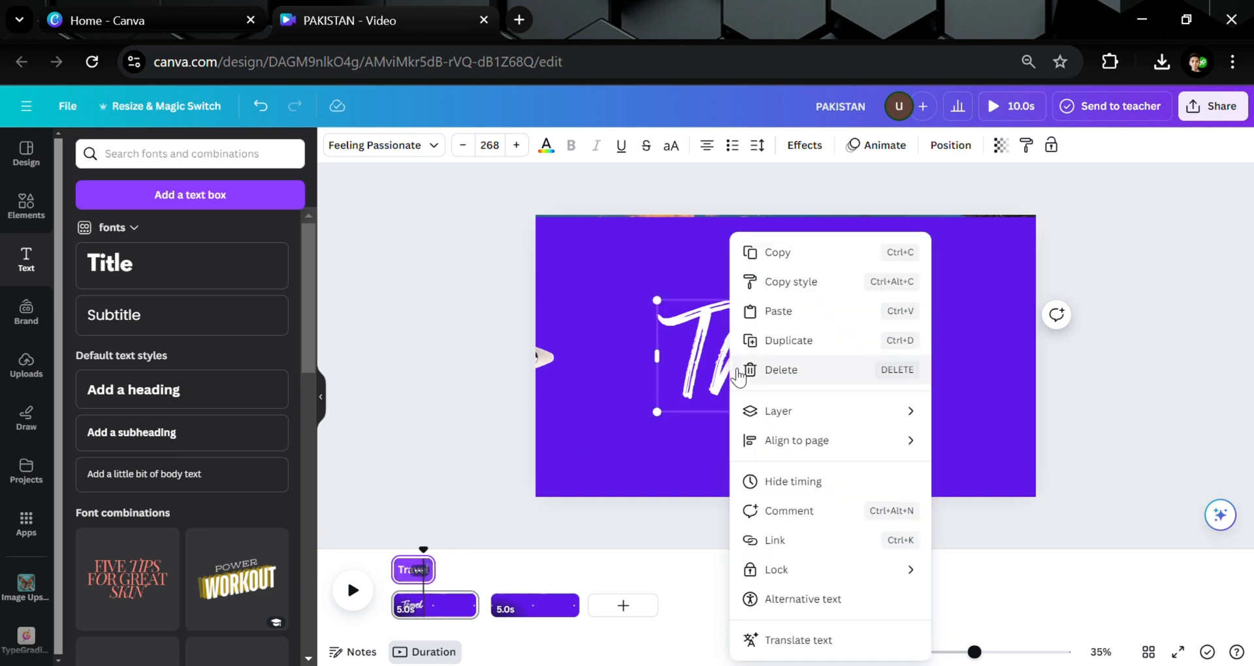
{"action": "left_click", "coordinate": [793, 352]}
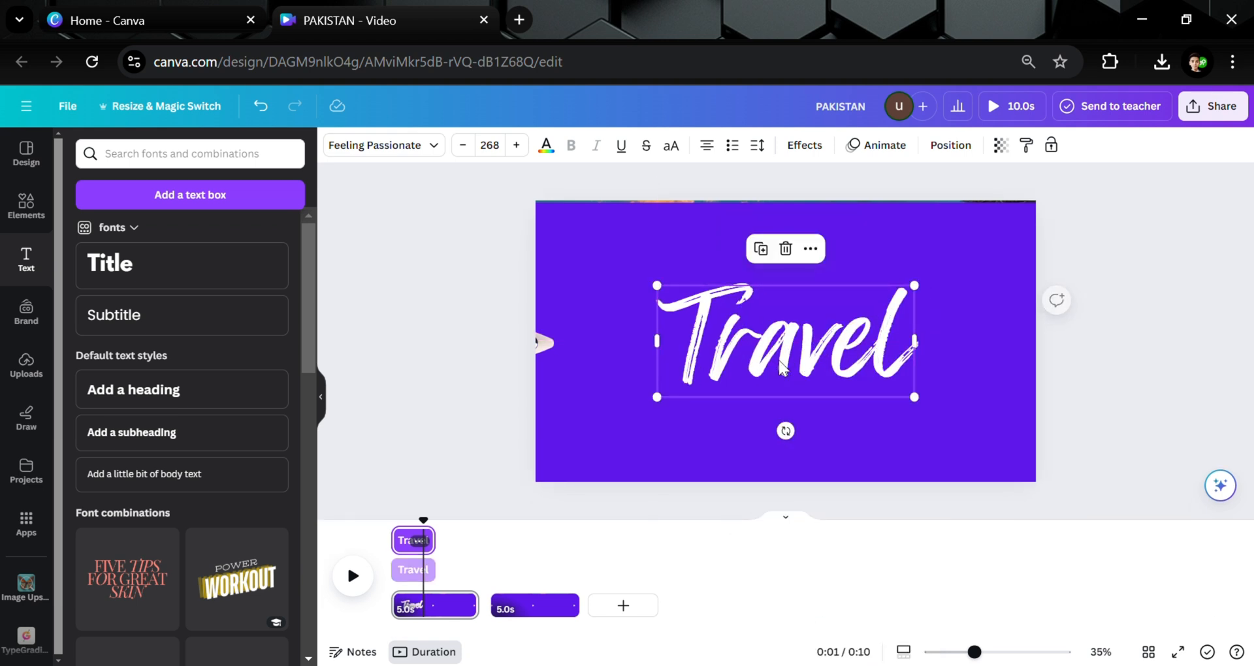
{"action": "double_click", "coordinate": [786, 369]}
{"action": "type", "text": "To"}
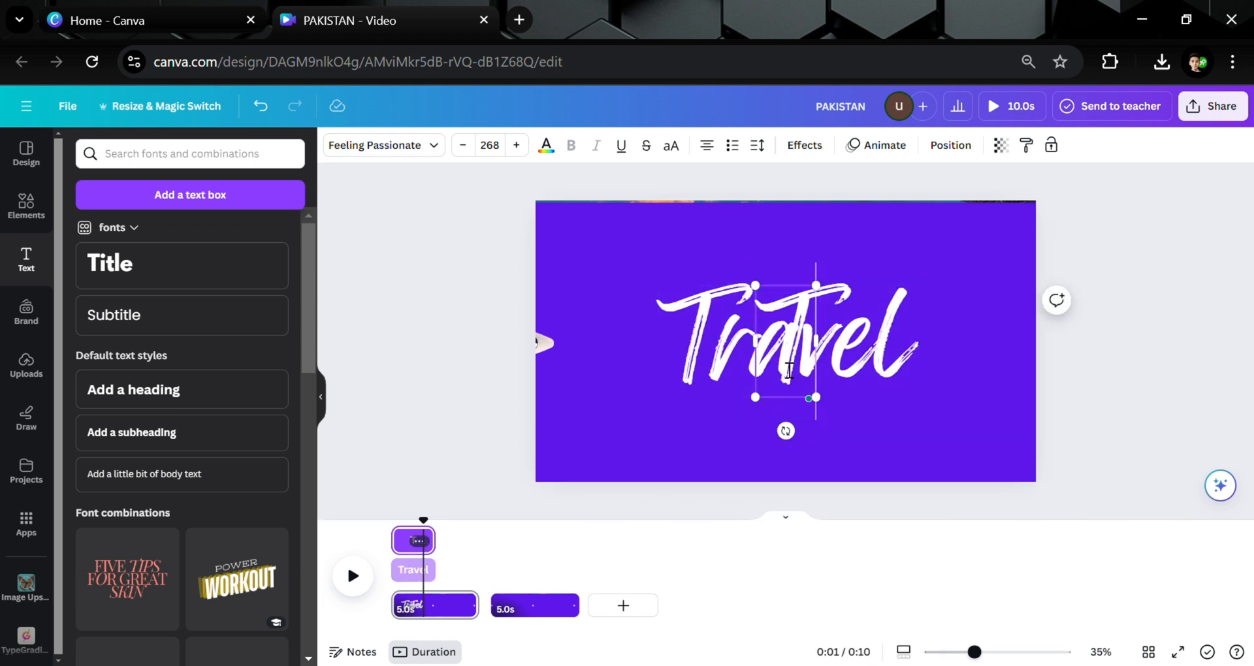
{"action": "left_click", "coordinate": [421, 305]}
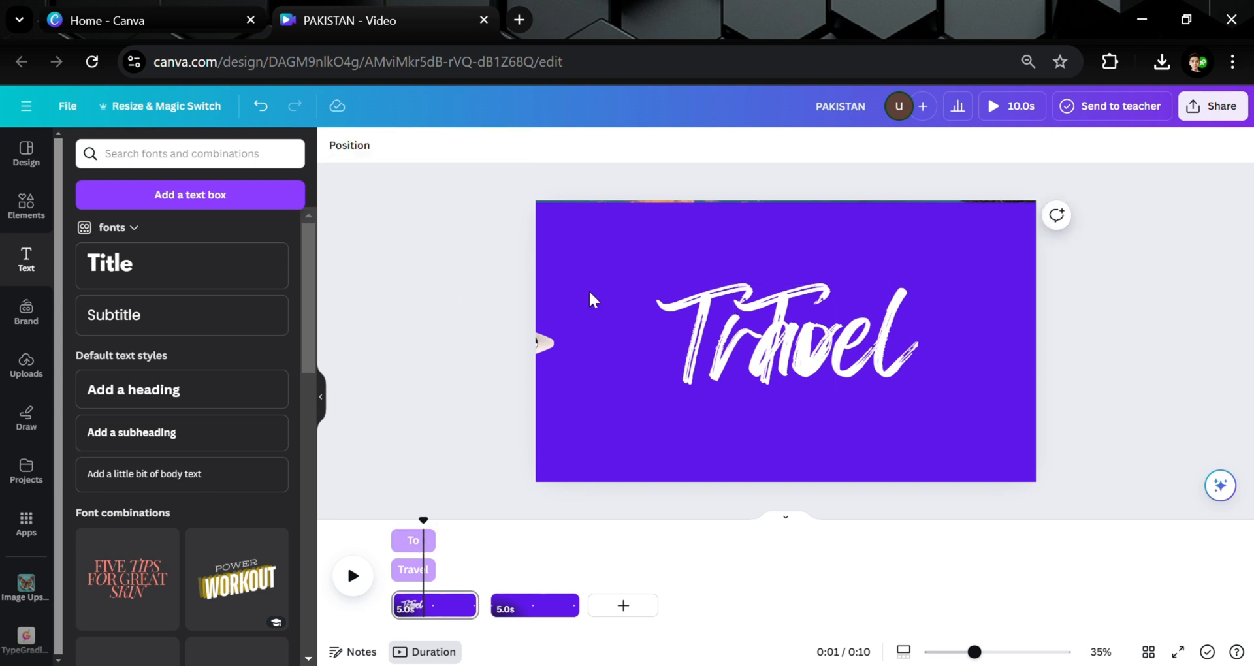
Move the To text's timing bar so it plays after the Travel text on the timeline.
{"action": "left_click", "coordinate": [784, 339]}
{"action": "left_click", "coordinate": [815, 248]}
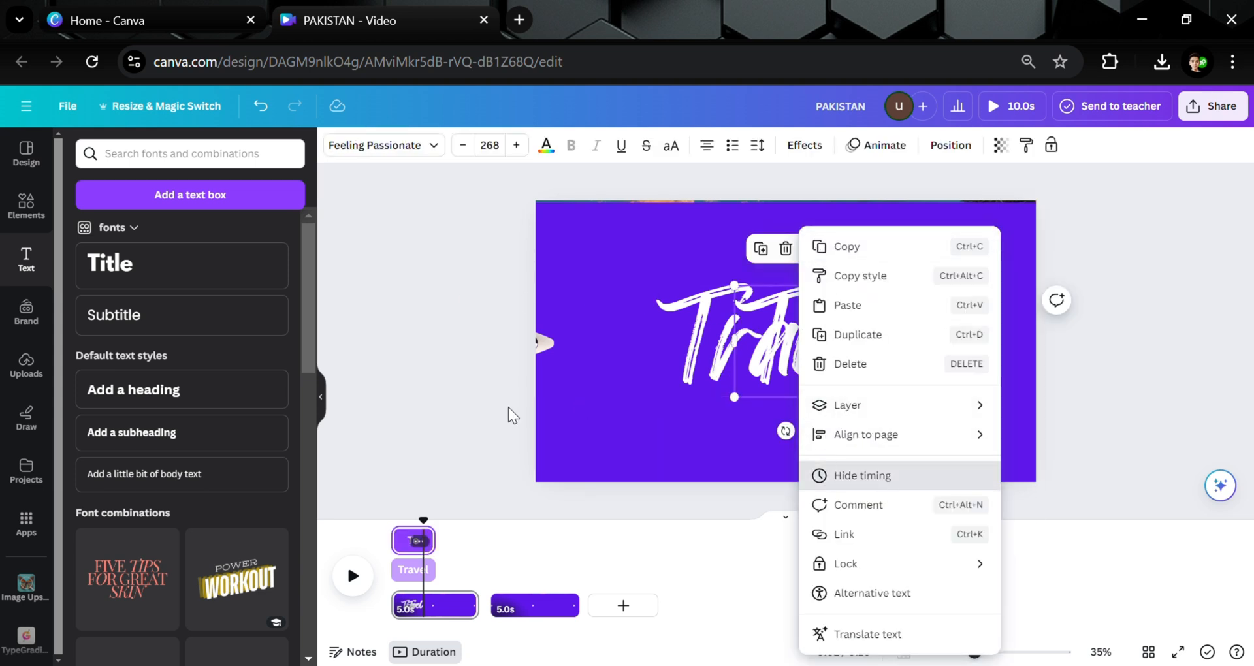
{"action": "left_click_drag", "start_coordinate": [434, 541], "coordinate": [491, 544]}
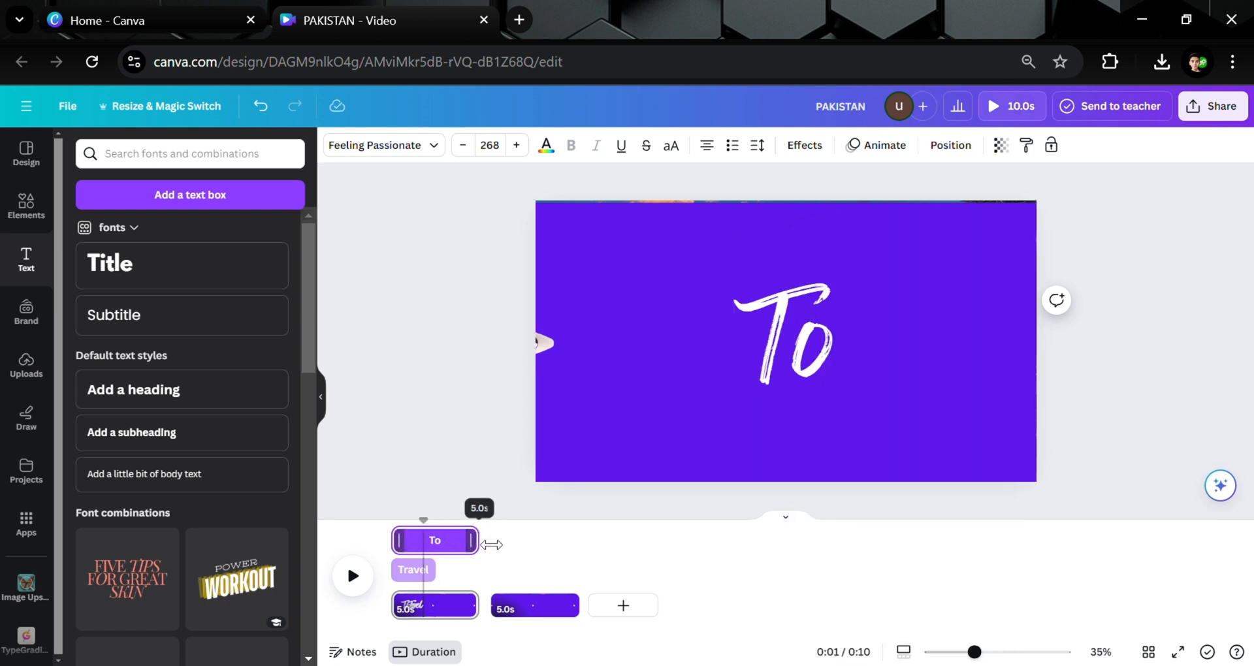
{"action": "left_click_drag", "start_coordinate": [395, 541], "coordinate": [444, 544]}
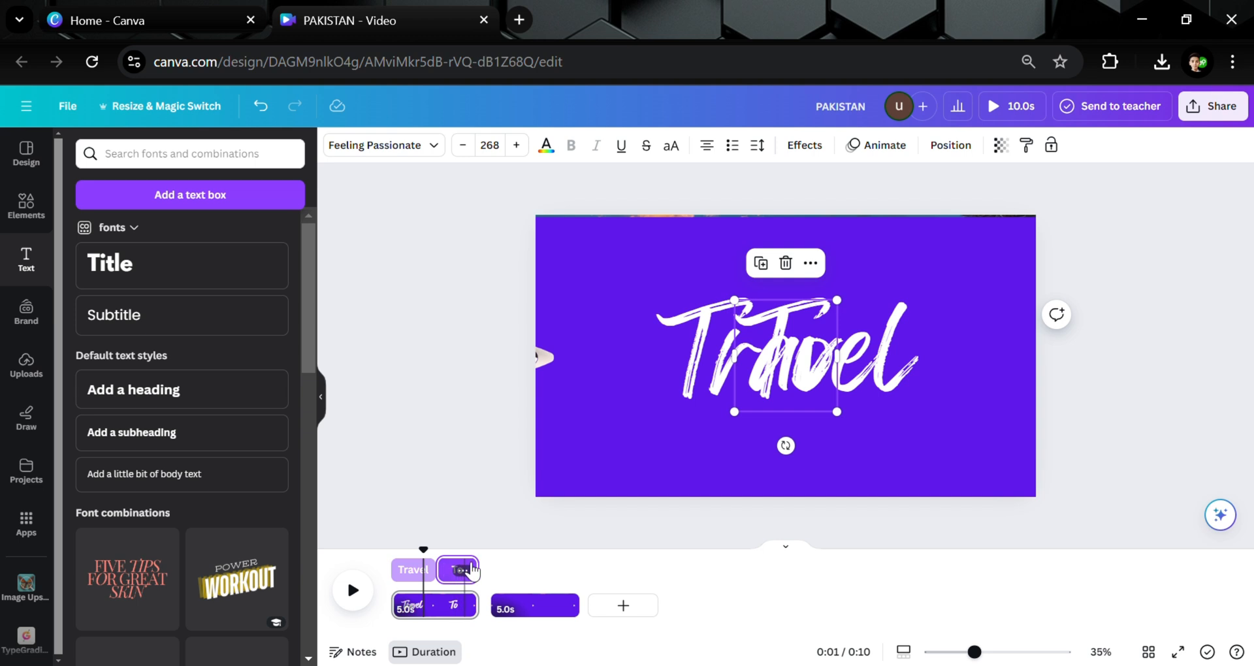
{"action": "left_click_drag", "start_coordinate": [482, 569], "coordinate": [477, 569]}
{"action": "left_click", "coordinate": [411, 578]}
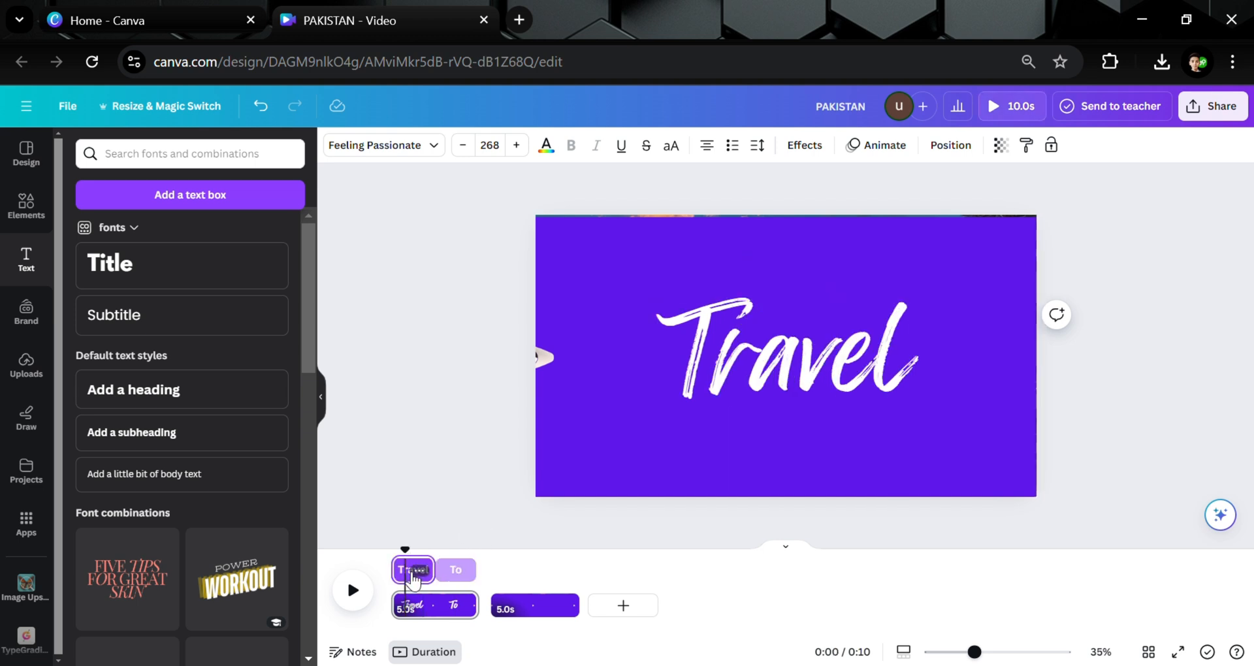
{"action": "left_click", "coordinate": [795, 349]}
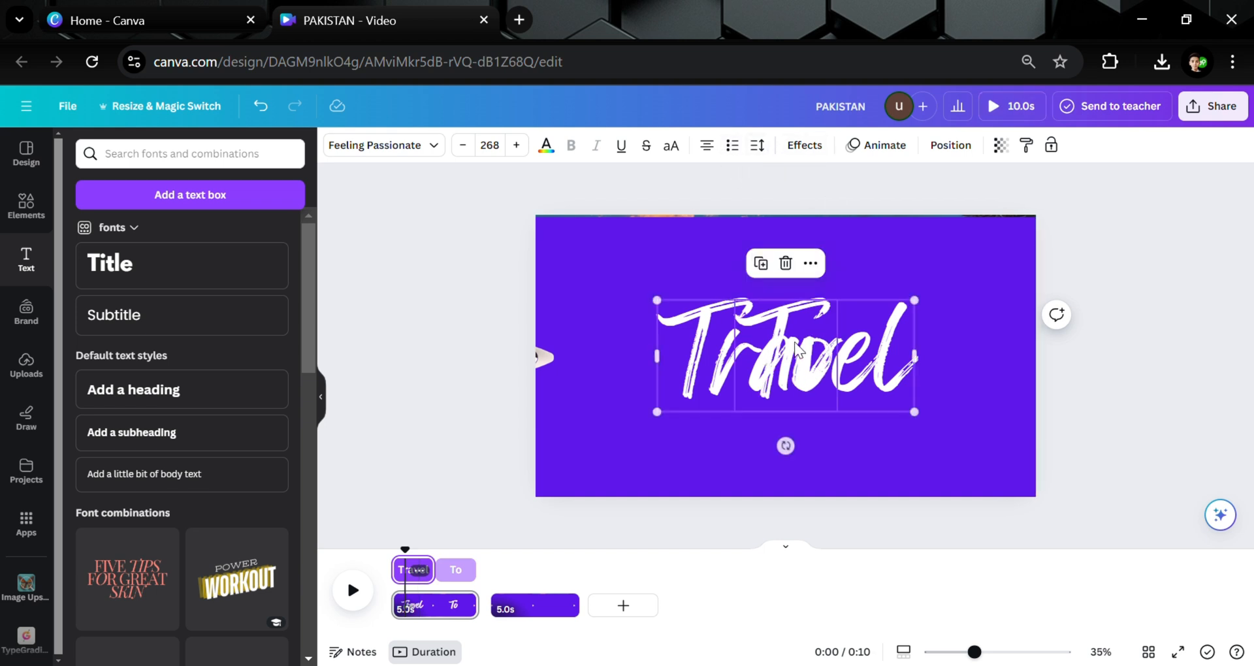
Apply the Baseline text animation to the Travel text and adjust its speed.
{"action": "left_click", "coordinate": [711, 341]}
{"action": "left_click", "coordinate": [493, 326]}
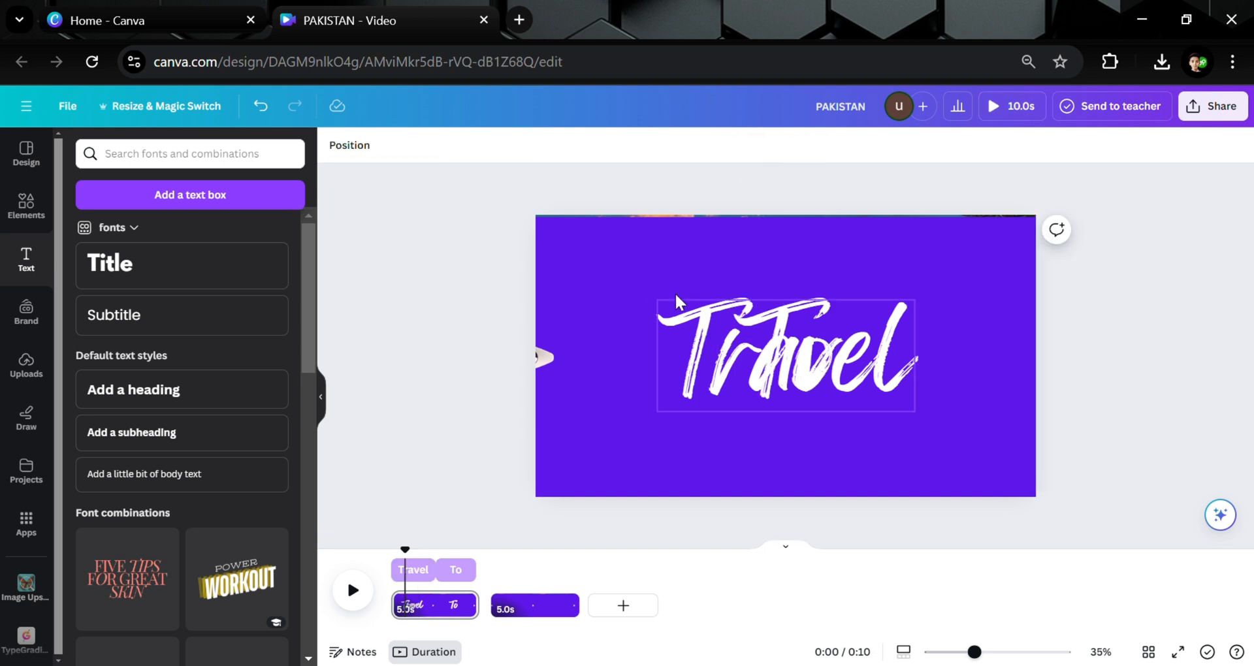
{"action": "left_click", "coordinate": [676, 319]}
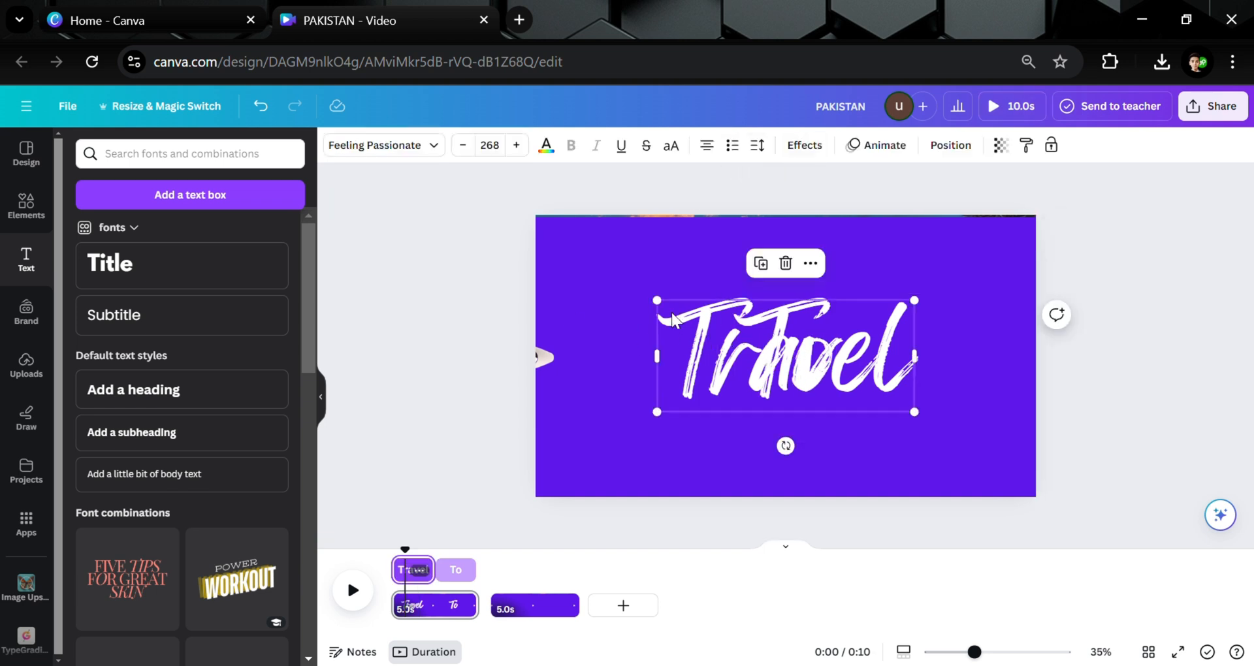
{"action": "left_click", "coordinate": [863, 145]}
{"action": "left_click", "coordinate": [259, 555]}
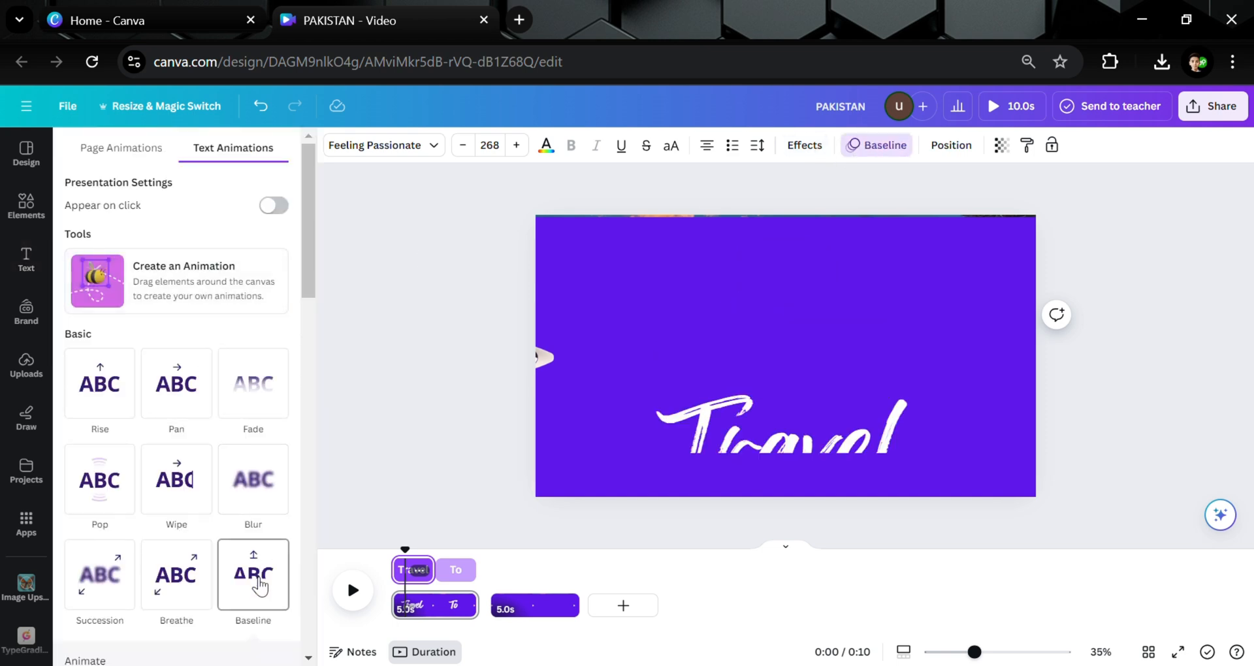
{"action": "left_click", "coordinate": [203, 390]}
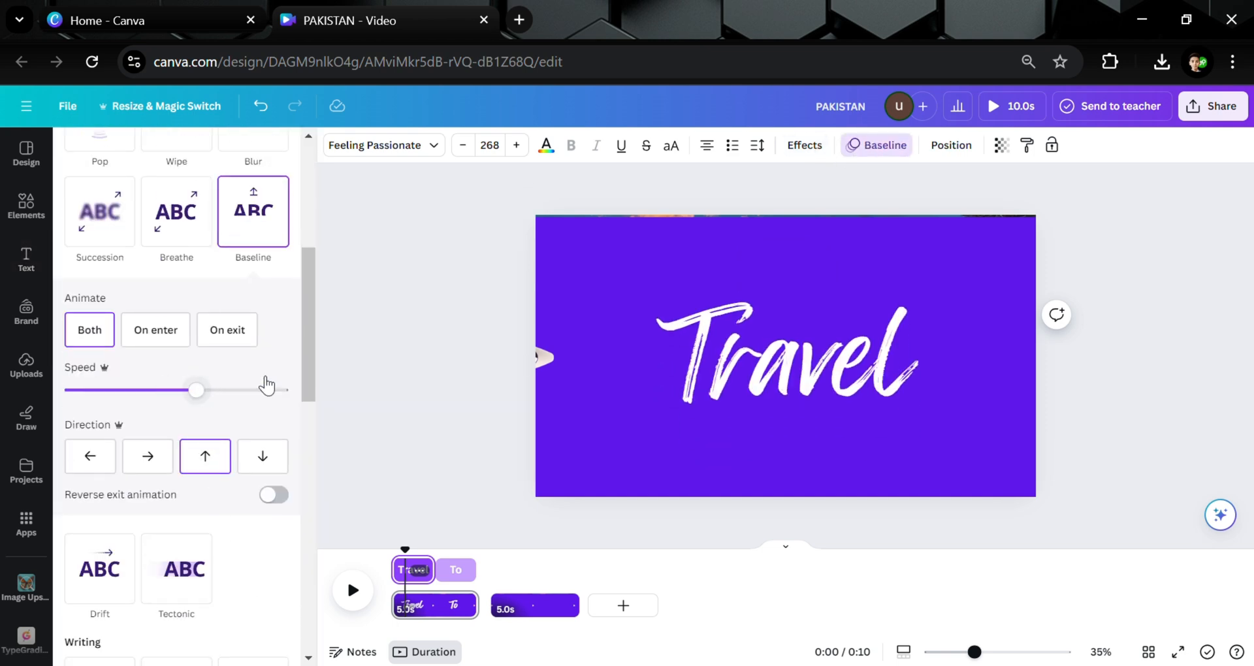
Select the To text and apply the Baseline animation, adjusting its speed.
{"action": "left_click", "coordinate": [454, 569]}
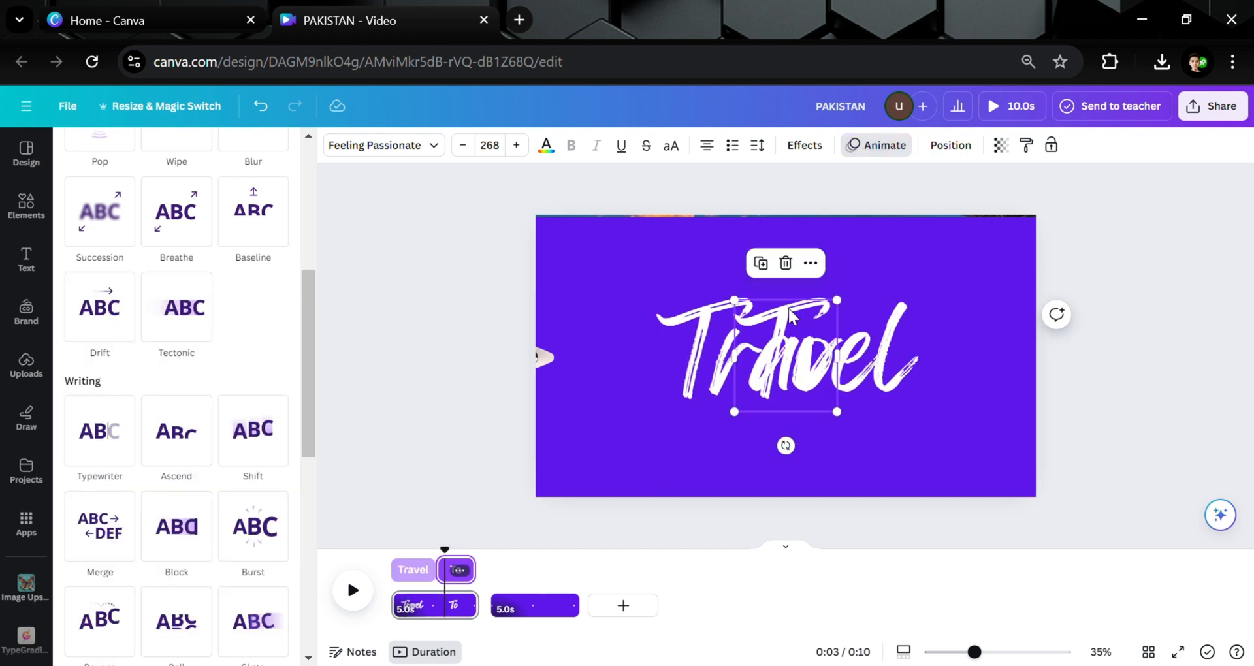
{"action": "left_click", "coordinate": [265, 236]}
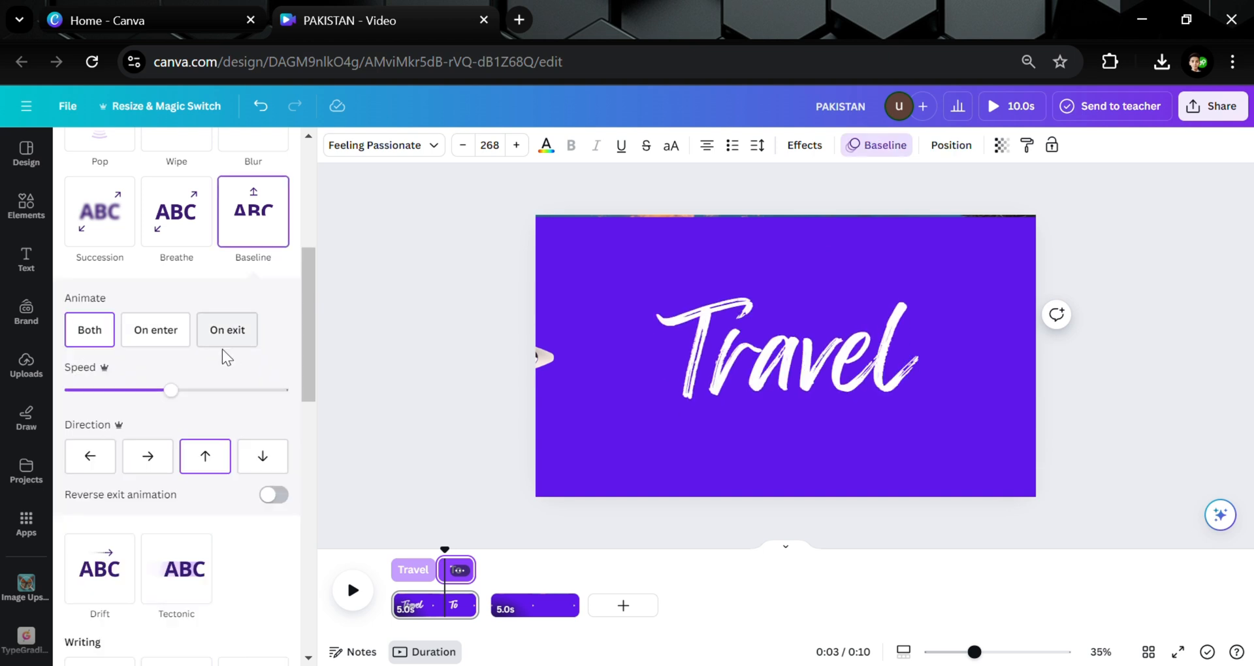
{"action": "left_click", "coordinate": [192, 391]}
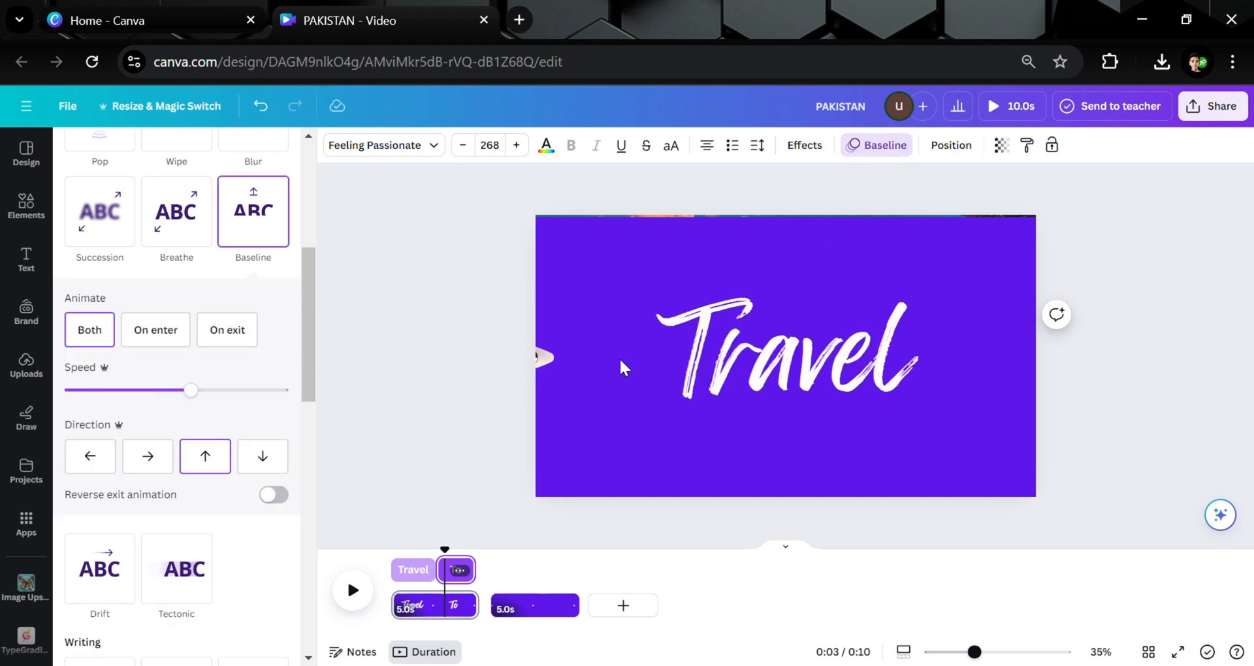
Hide the text timing track for the To text.
{"action": "left_click", "coordinate": [464, 412]}
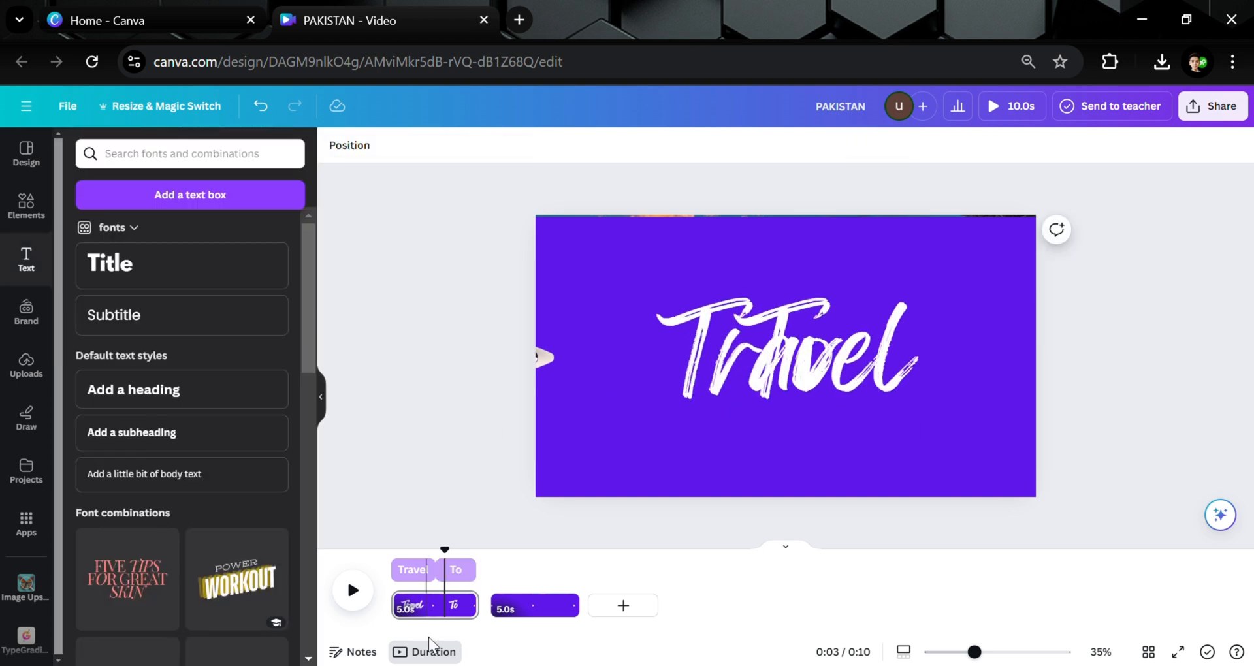
{"action": "right_click", "coordinate": [457, 570]}
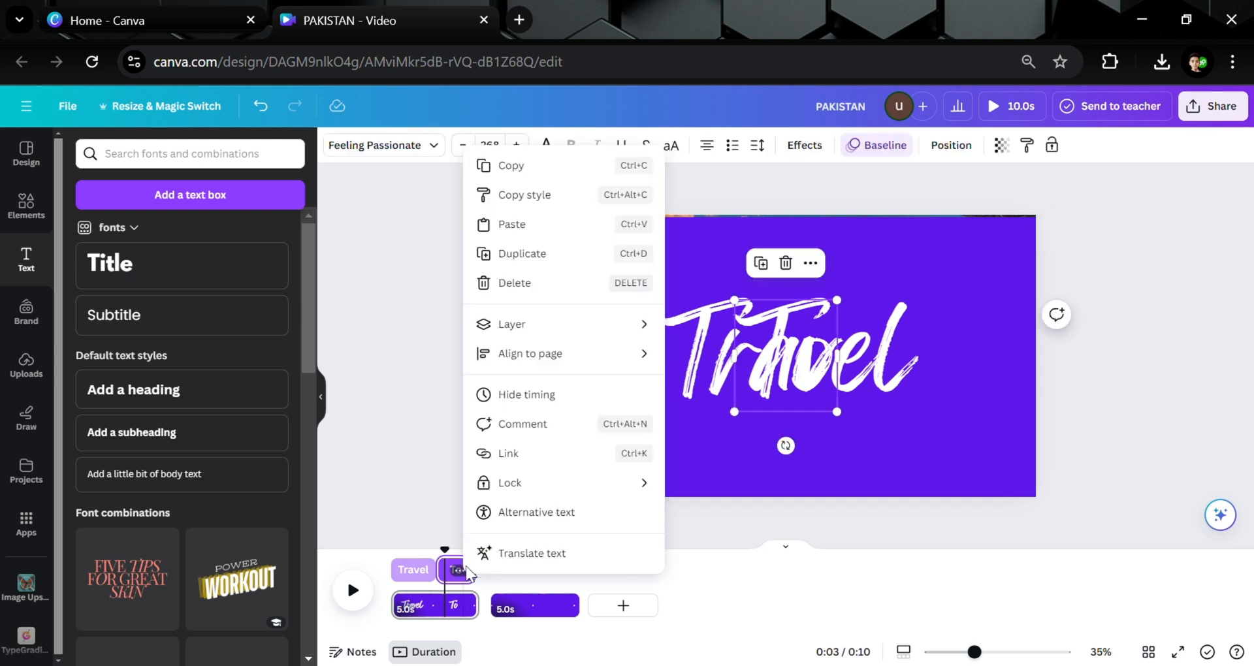
{"action": "left_click", "coordinate": [495, 395]}
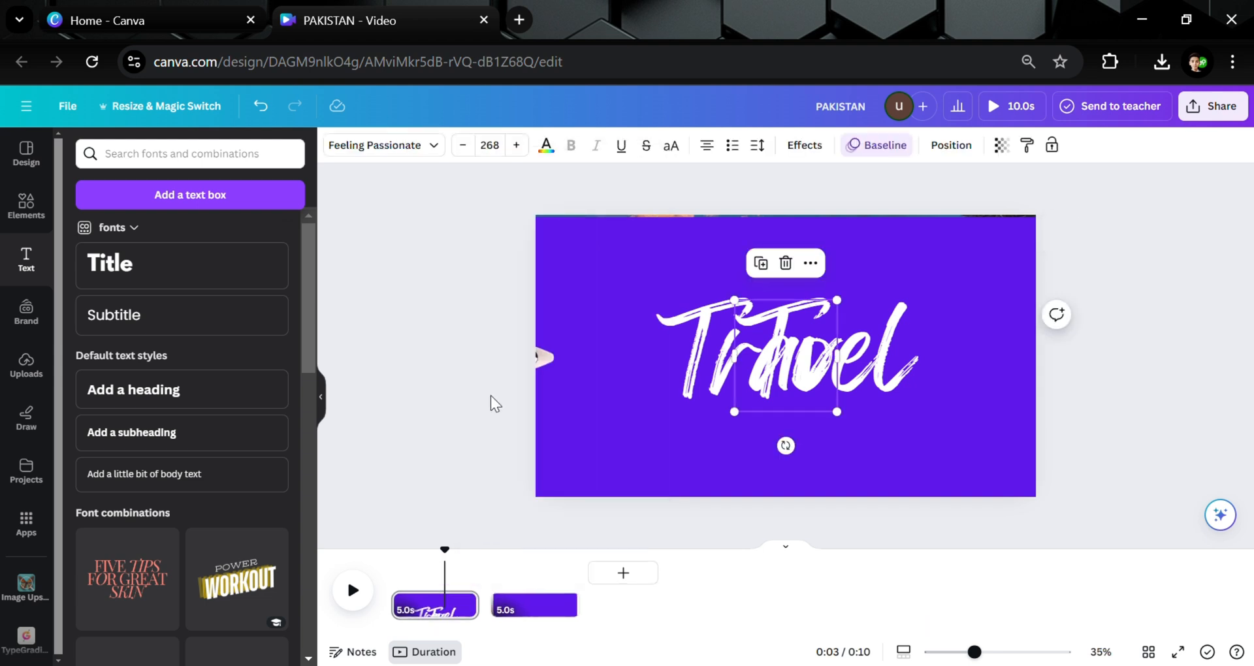
Add a Match & Move transition between the two pages with a duration of 2.5 seconds.
{"action": "left_click", "coordinate": [493, 608]}
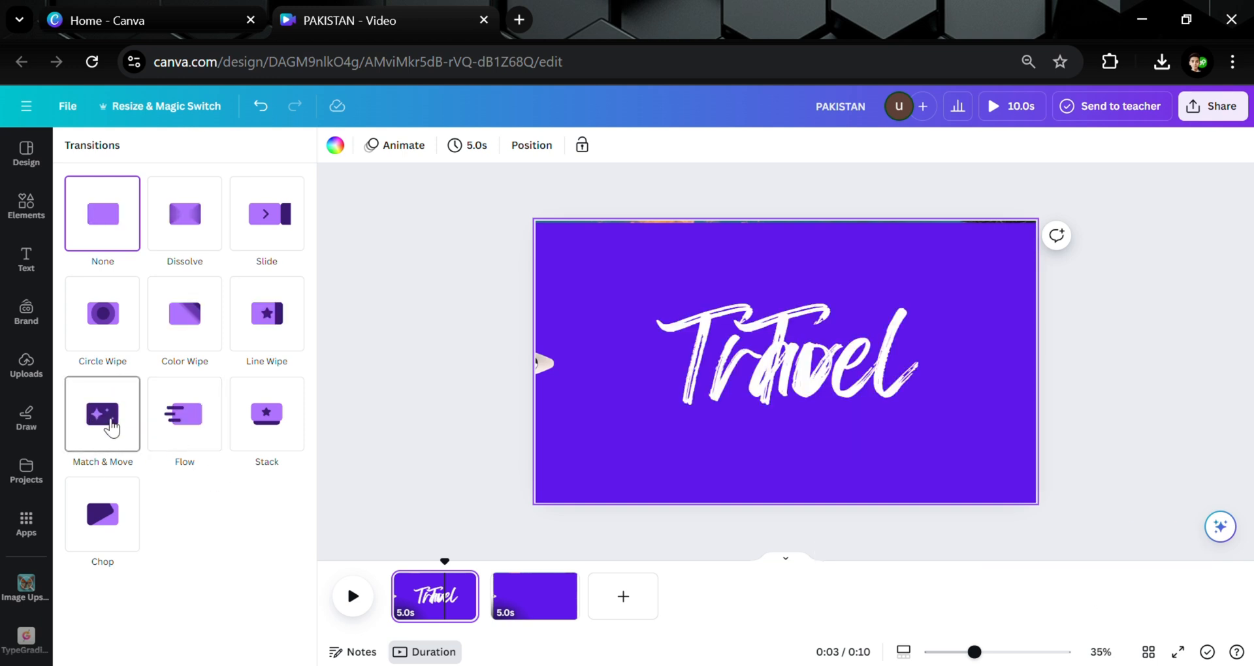
{"action": "left_click", "coordinate": [111, 426]}
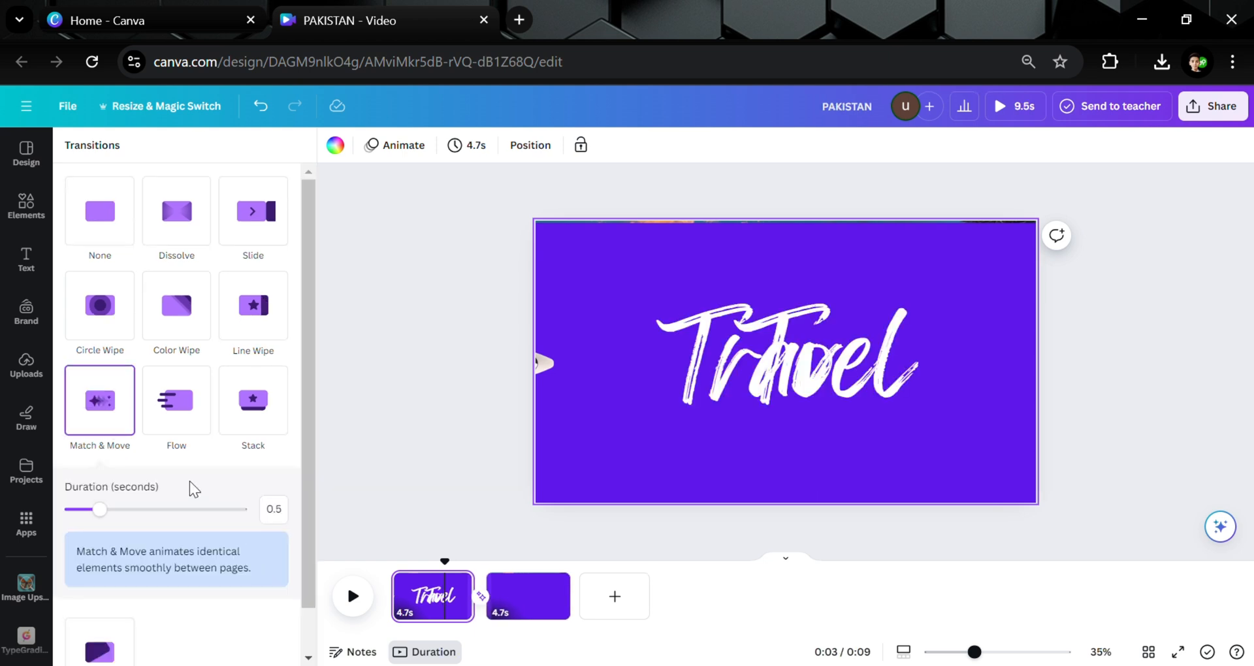
{"action": "left_click_drag", "start_coordinate": [148, 513], "coordinate": [278, 511]}
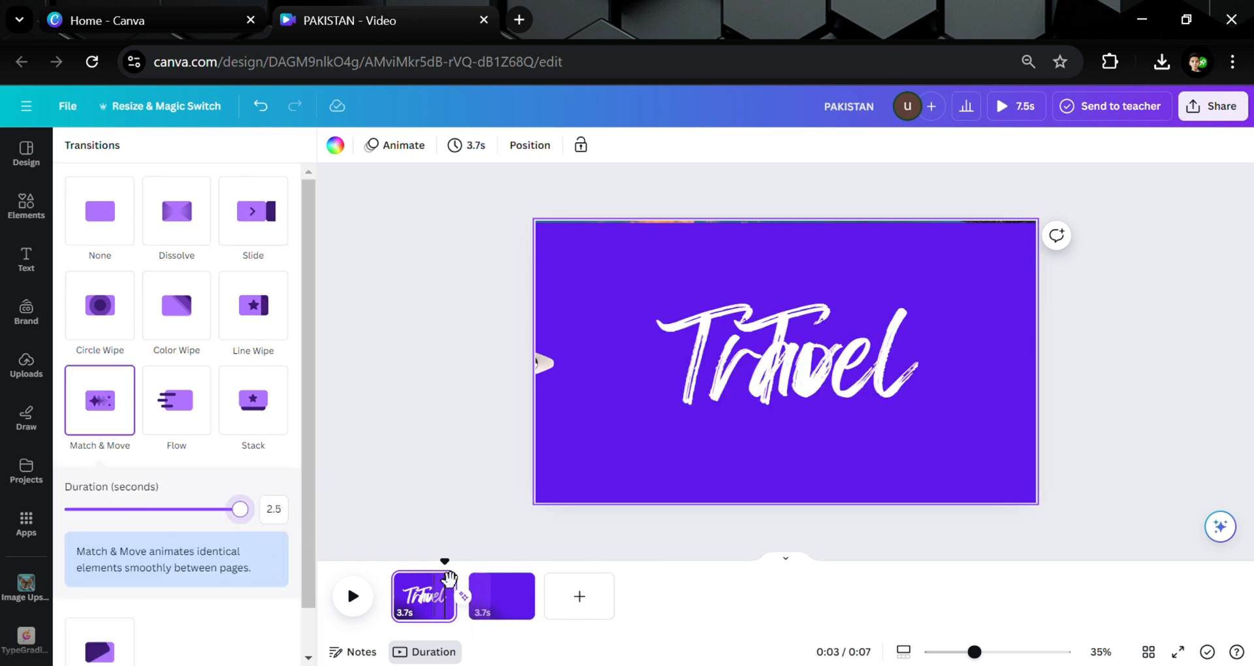
On the second page, move the violet panel off the right side to reveal the PAKISTAN beach photo.
{"action": "left_click", "coordinate": [495, 588]}
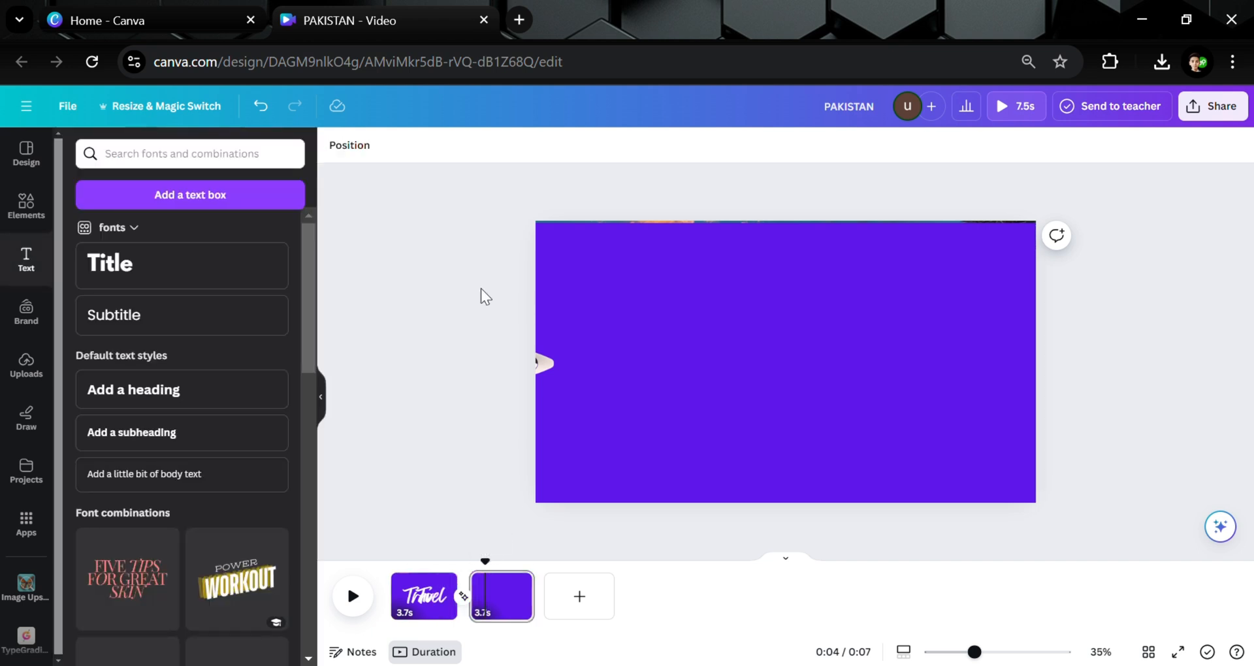
{"action": "left_click_drag", "start_coordinate": [545, 200], "coordinate": [640, 277]}
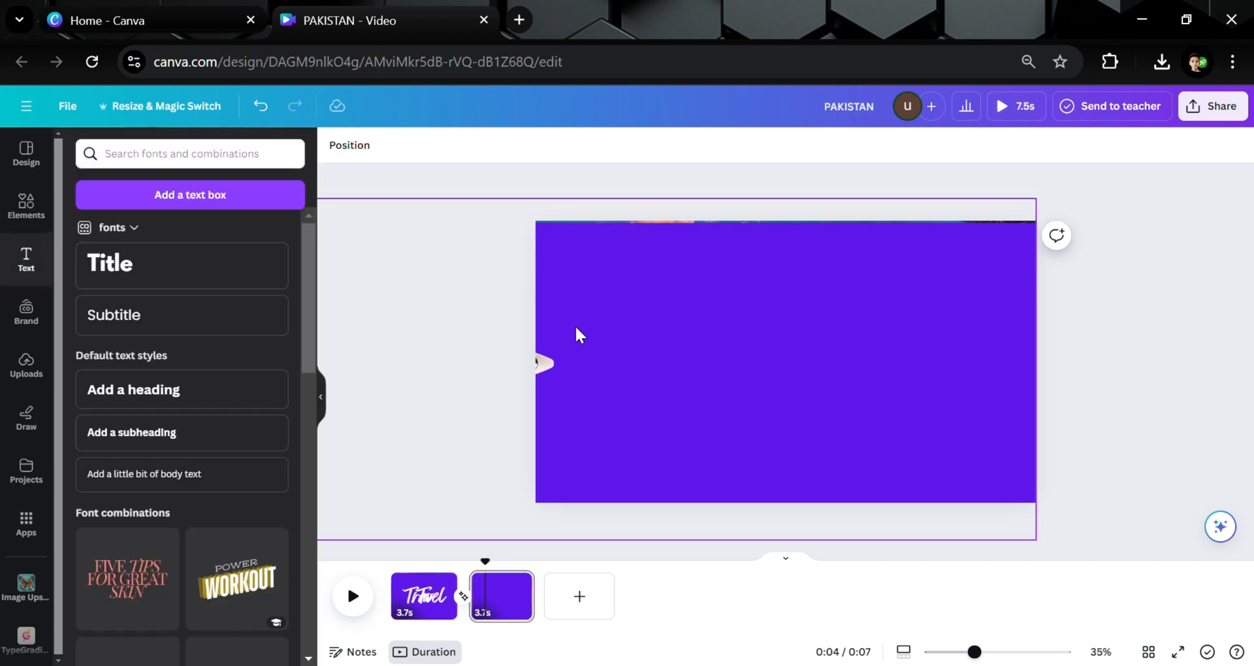
{"action": "left_click_drag", "start_coordinate": [555, 349], "coordinate": [1157, 361]}
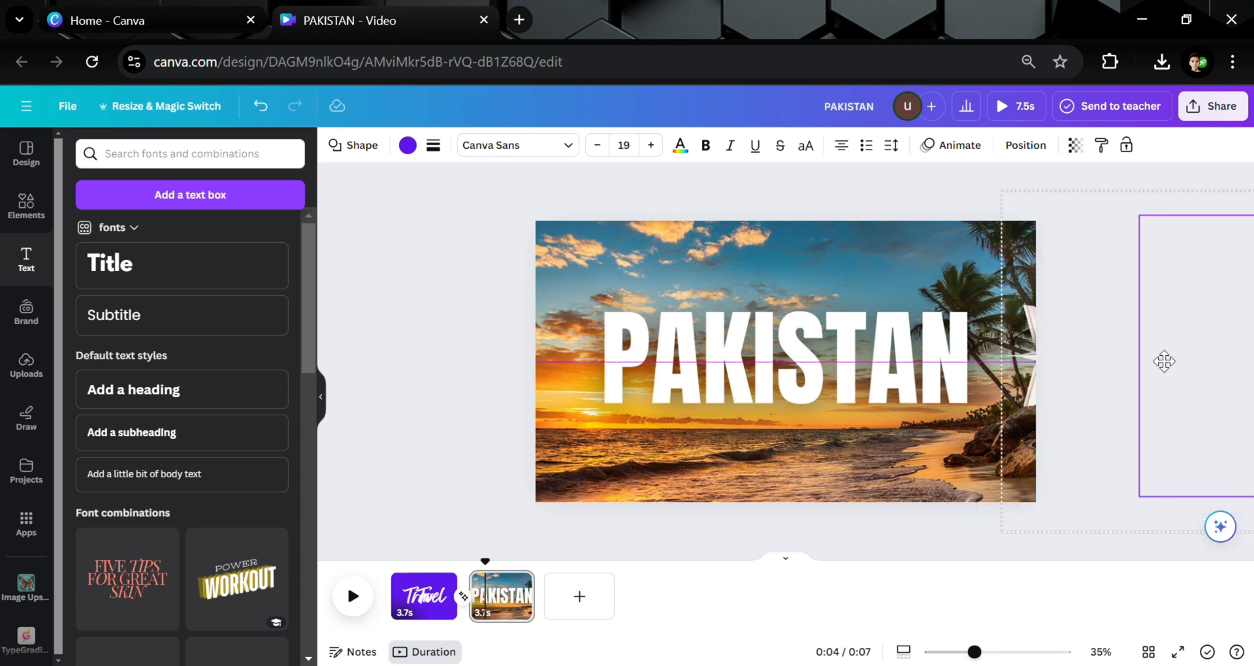
{"action": "left_click", "coordinate": [490, 498]}
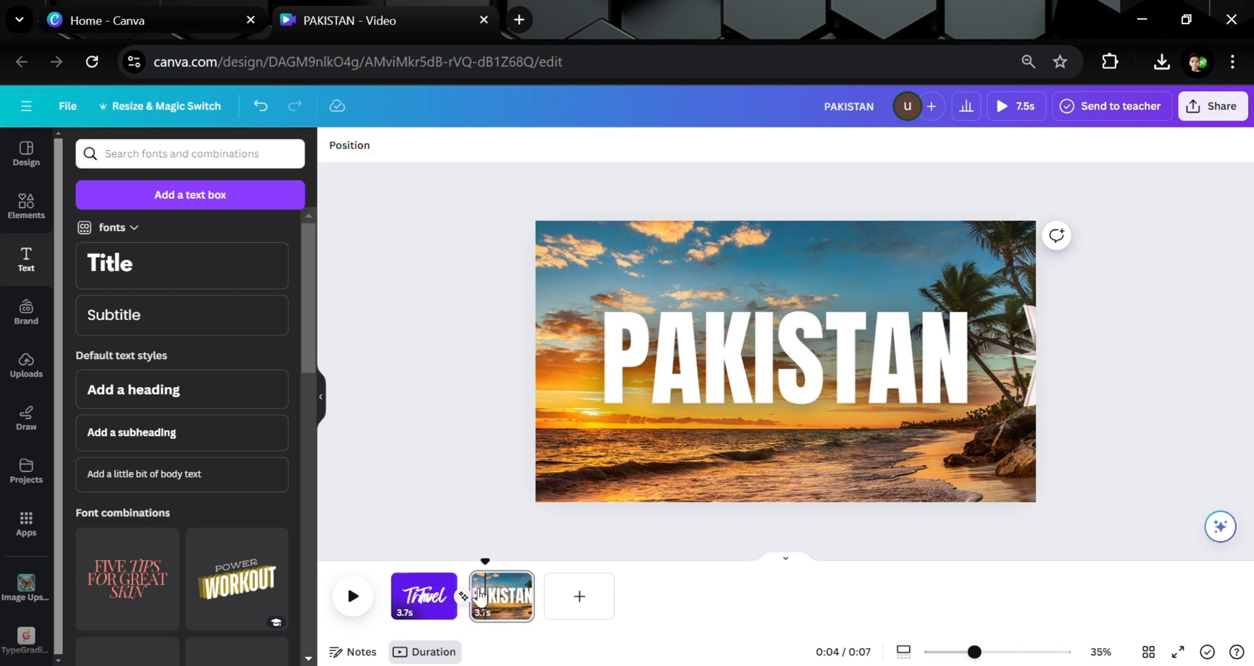
Play the video from the first page to preview the animation.
{"action": "left_click", "coordinate": [421, 593]}
{"action": "left_click", "coordinate": [353, 595]}
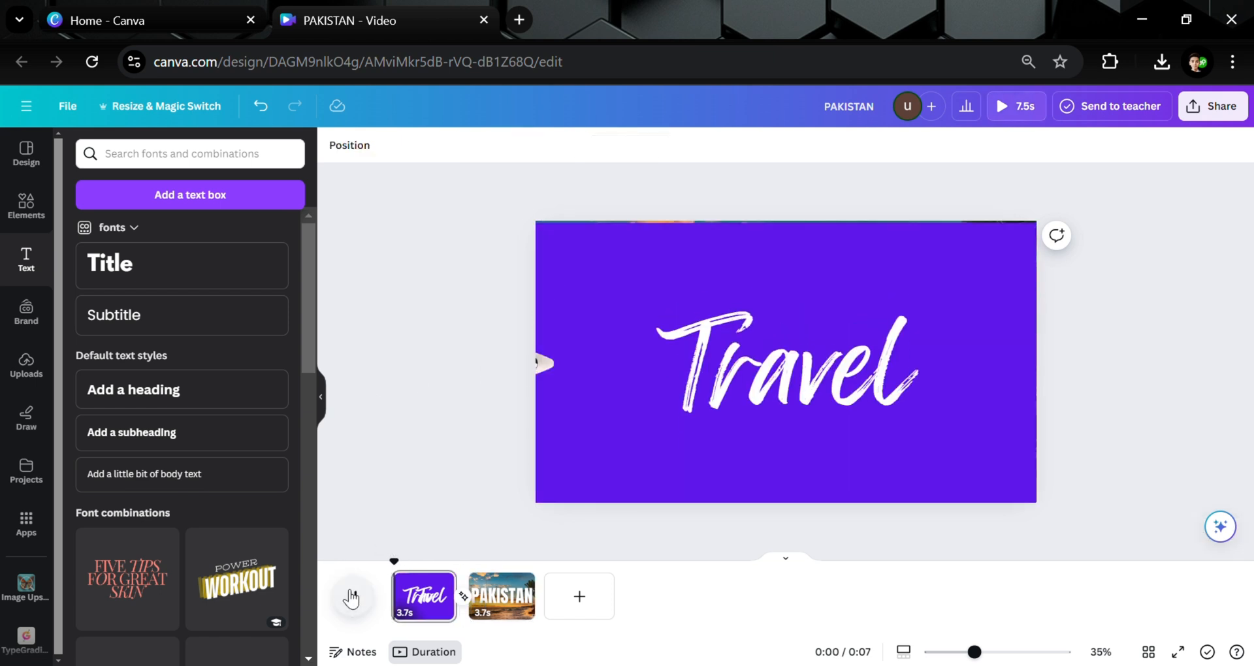